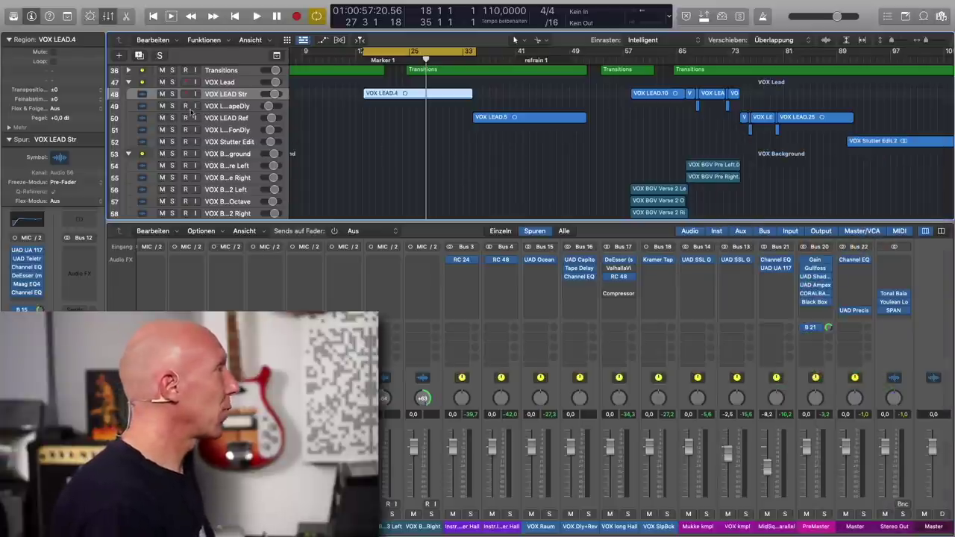
Solo the VOX LEAD Str track and open the Channel EQ in its last insert slot
{"action": "left_click", "coordinate": [172, 94]}
{"action": "key", "text": "space"}
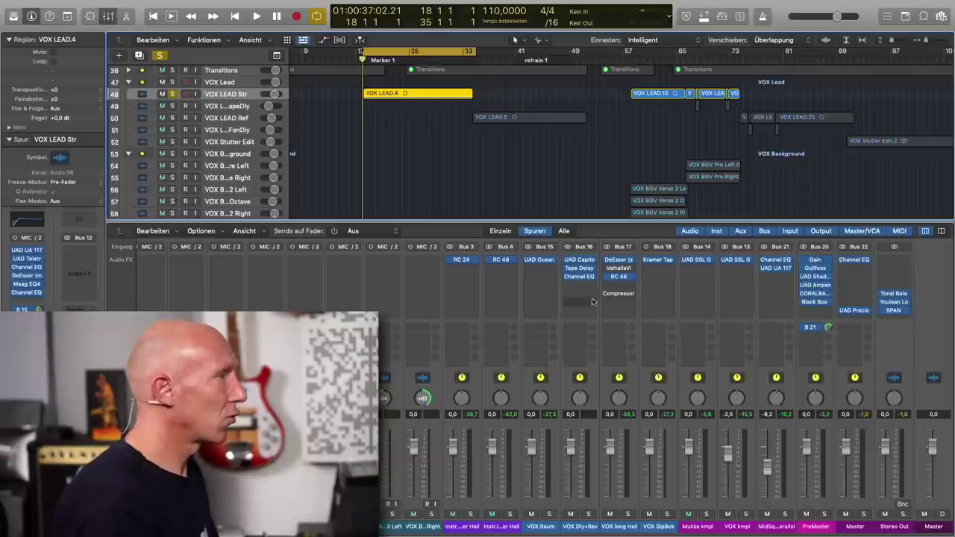
{"action": "scroll", "coordinate": [598, 302], "scroll_direction": "left", "scroll_amount": 10}
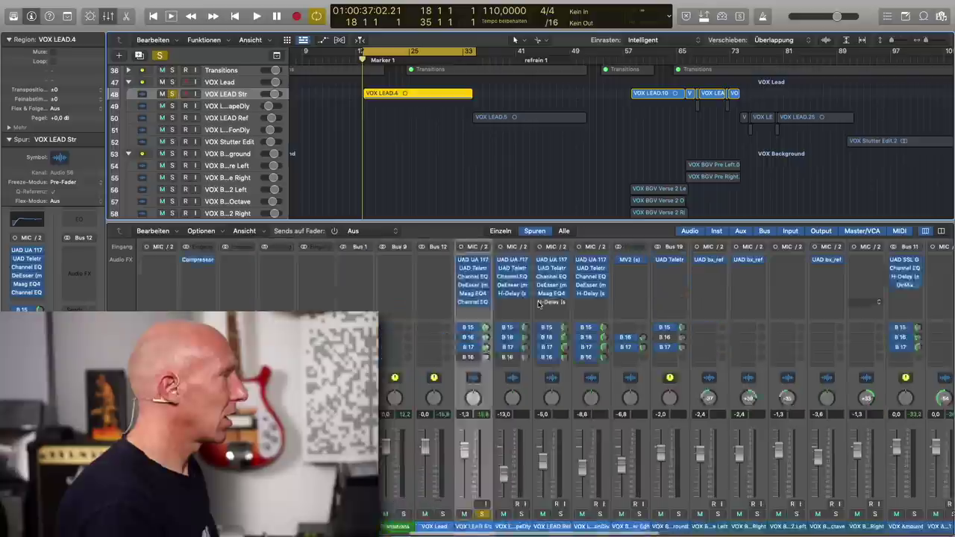
{"action": "left_click", "coordinate": [597, 301]}
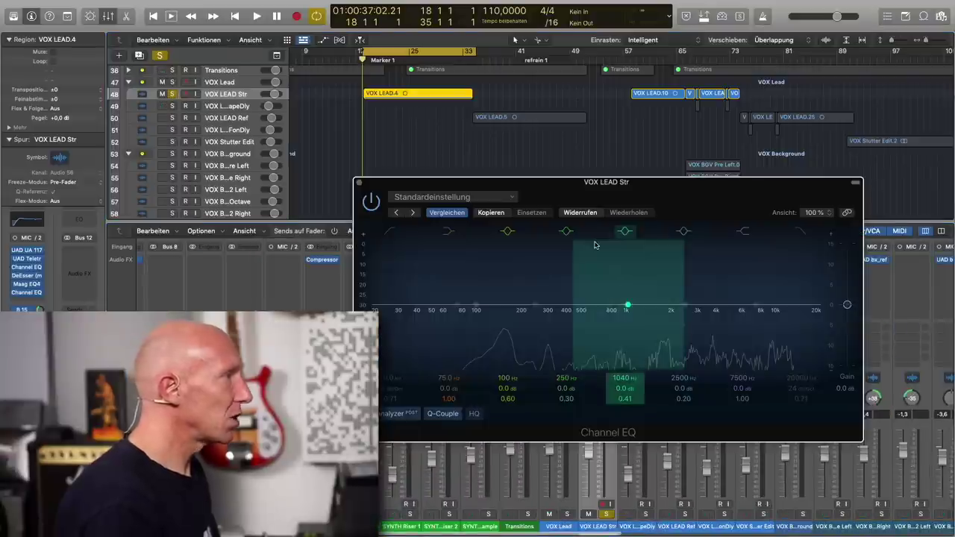
{"action": "left_click_drag", "start_coordinate": [625, 190], "coordinate": [663, 78]}
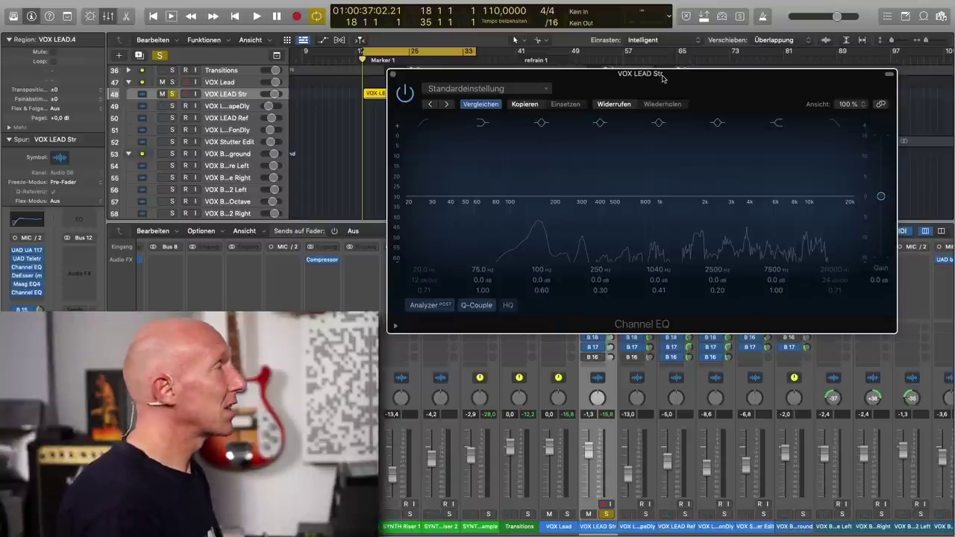
Enable the low shelf on the VOX LEAD Str EQ at 100 Hz, try a cut, and reset its gain to 0 dB
{"action": "left_click", "coordinate": [482, 124]}
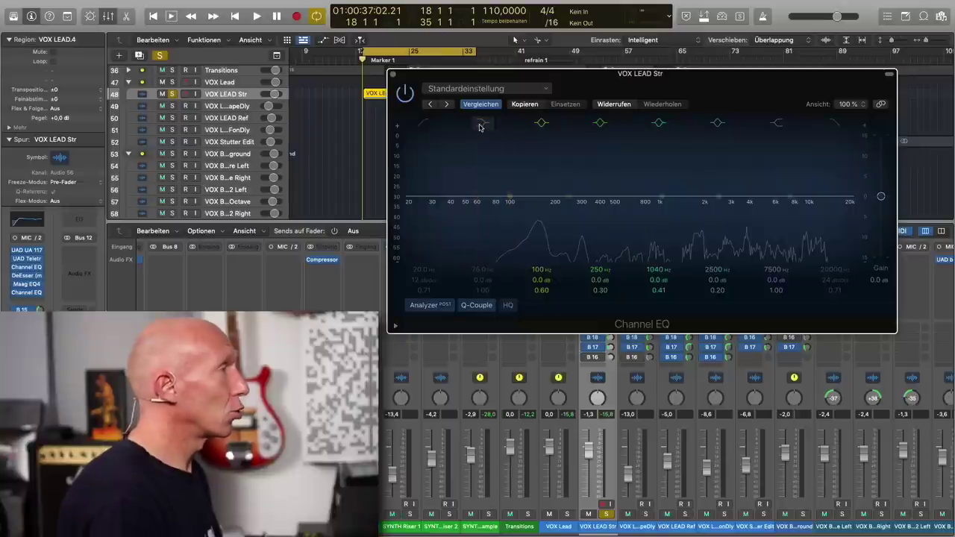
{"action": "left_click", "coordinate": [482, 125]}
{"action": "left_click_drag", "start_coordinate": [492, 199], "coordinate": [497, 233]}
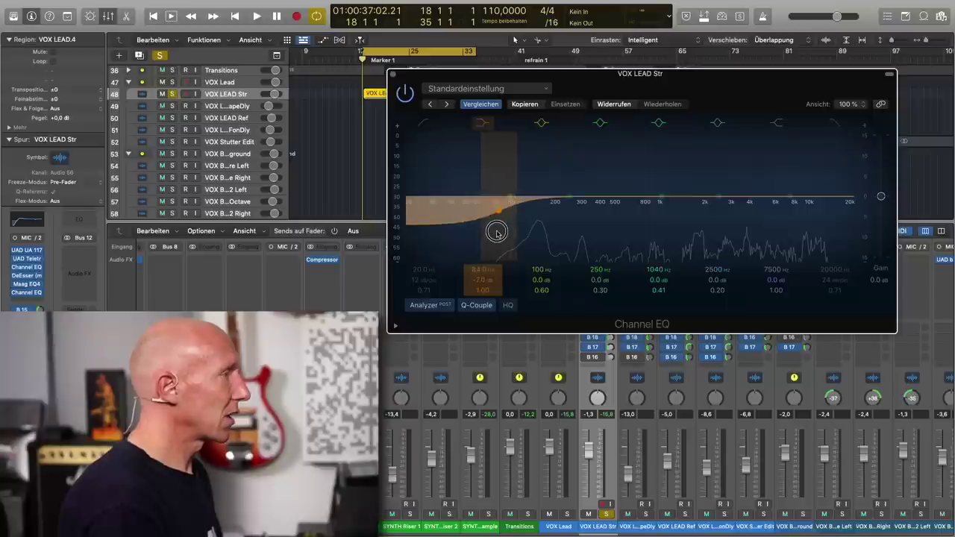
{"action": "double_click", "coordinate": [478, 271]}
{"action": "type", "text": "100"}
{"action": "key", "text": "Return"}
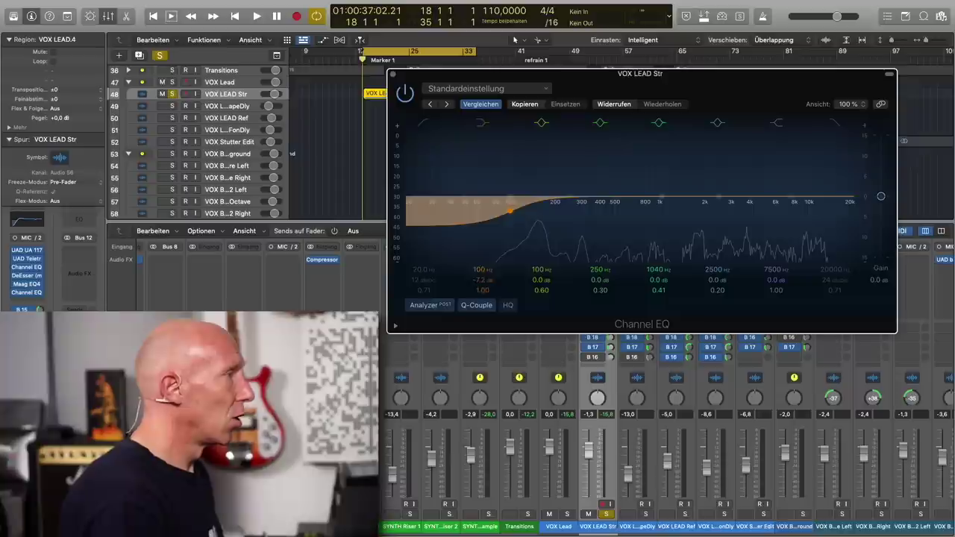
{"action": "left_click_drag", "start_coordinate": [484, 281], "coordinate": [485, 272]}
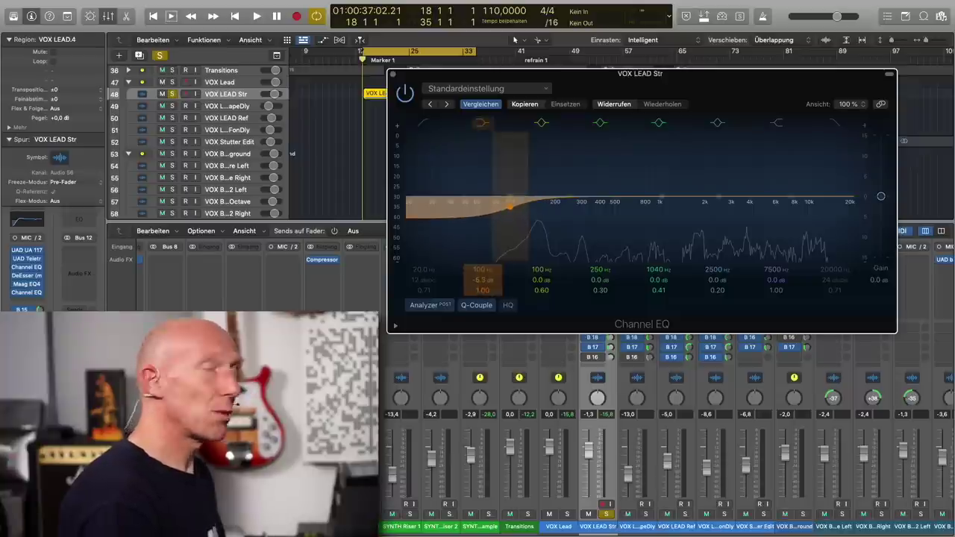
{"action": "left_click", "coordinate": [482, 280], "text": "alt"}
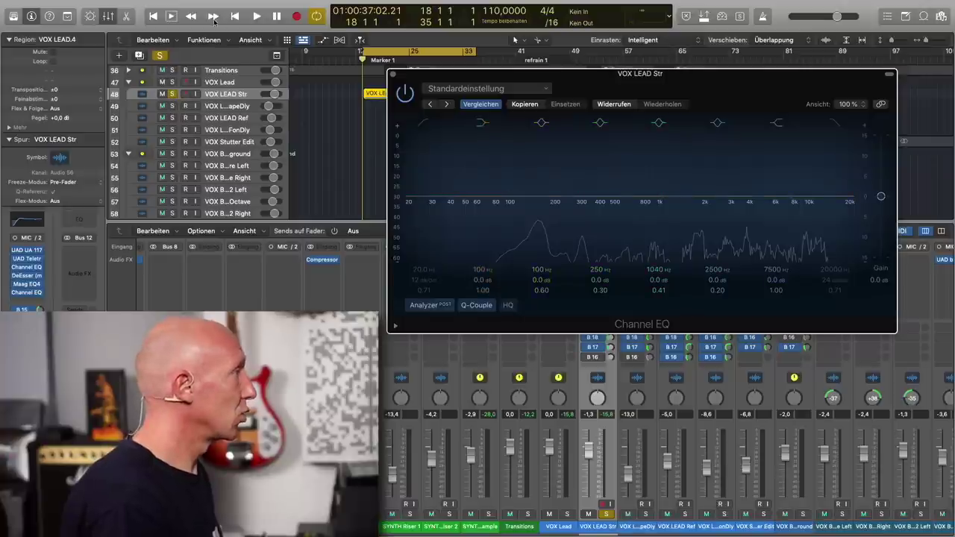
Audition the soloed vocal with the 100 Hz low shelf boosted to +15.6 dB, disable the band and close the EQ
{"action": "key", "text": "space"}
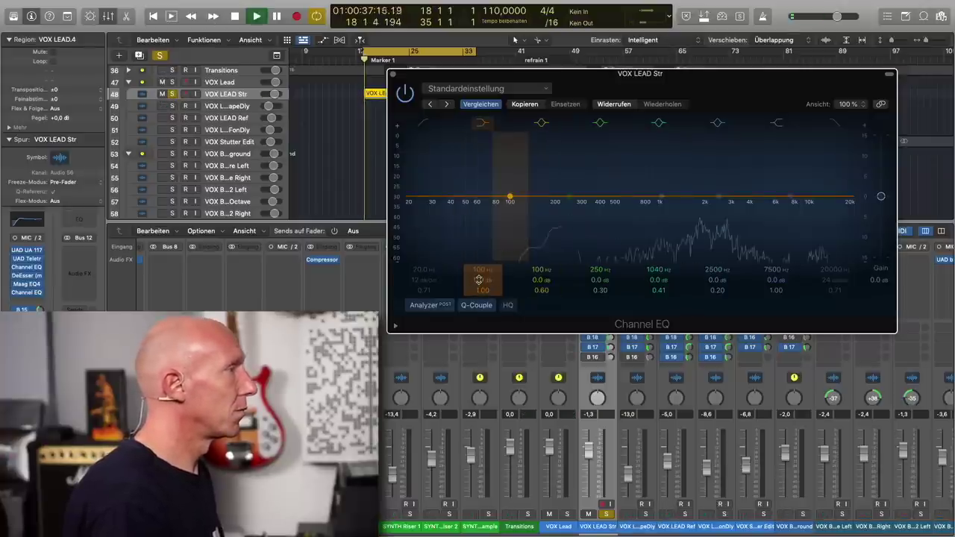
{"action": "left_click_drag", "start_coordinate": [478, 282], "coordinate": [478, 245]}
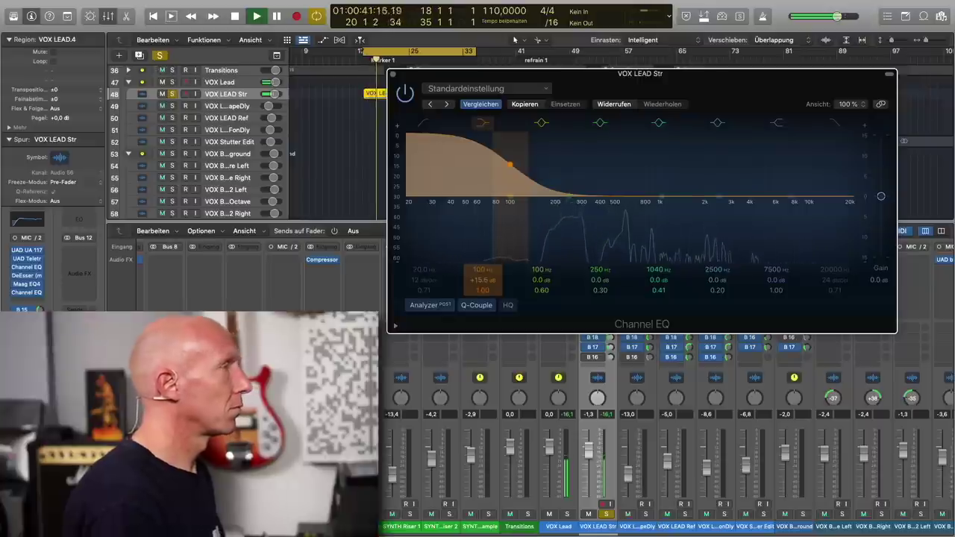
{"action": "key", "text": "space"}
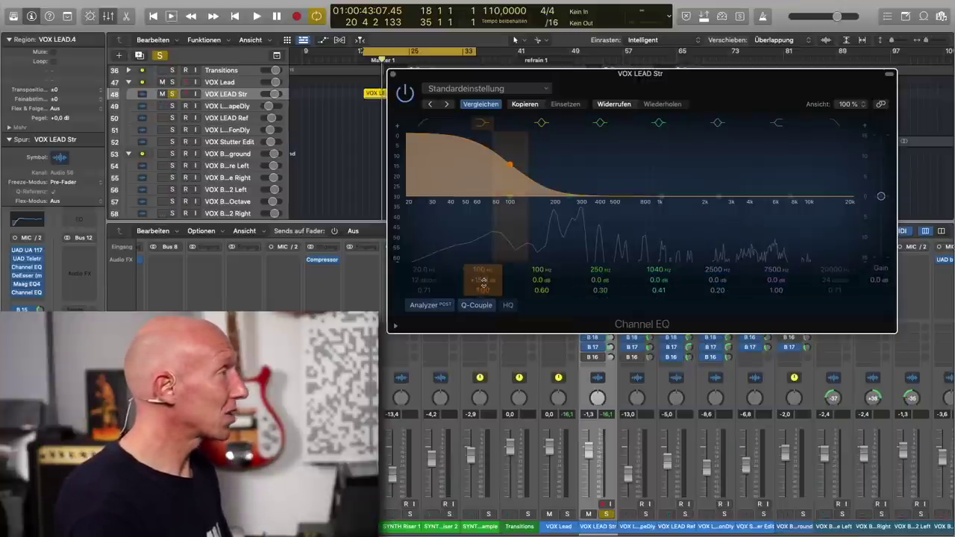
{"action": "left_click", "coordinate": [482, 126]}
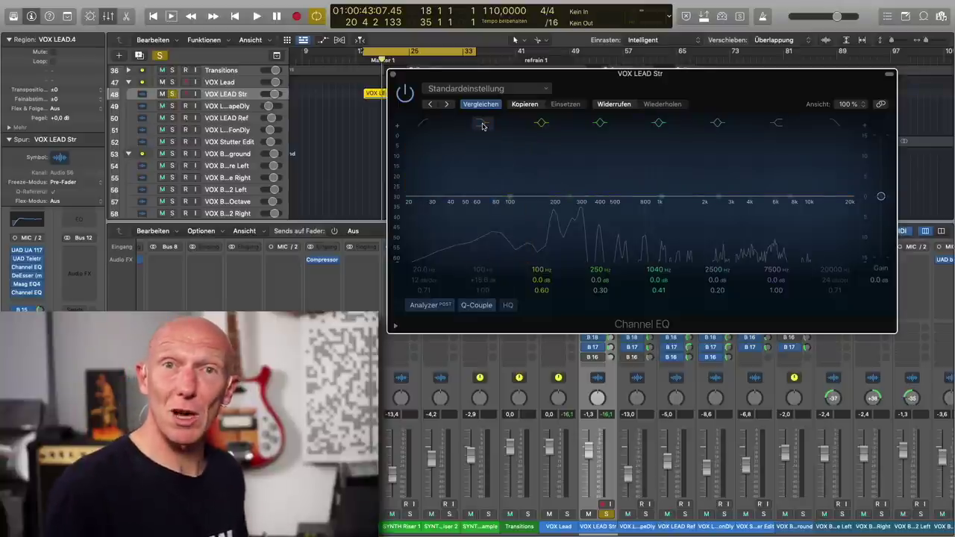
{"action": "left_click_drag", "start_coordinate": [596, 79], "coordinate": [589, 116]}
{"action": "left_click", "coordinate": [386, 111]}
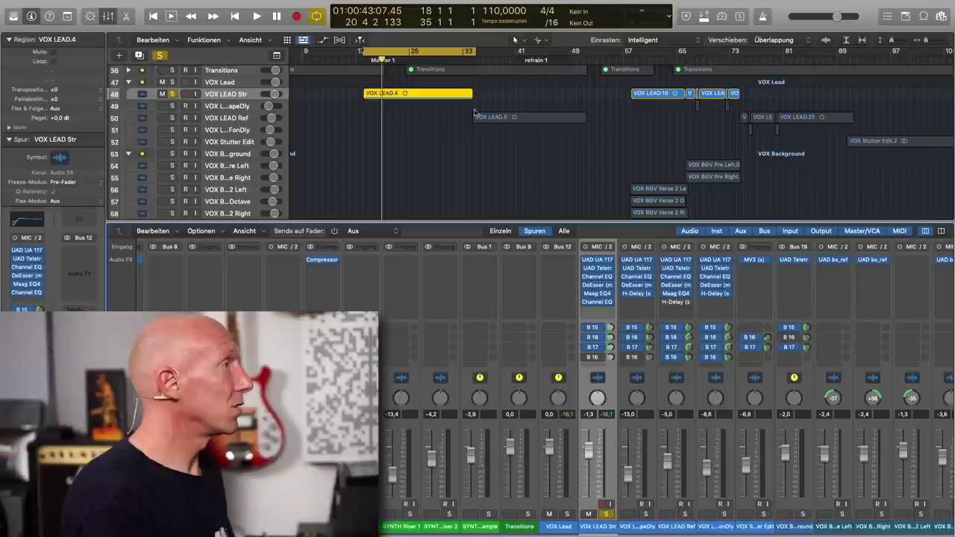
Cycle the refrain 1 section from bar 41 to 49 and open the Channel EQ on the Master channel
{"action": "left_click", "coordinate": [537, 59]}
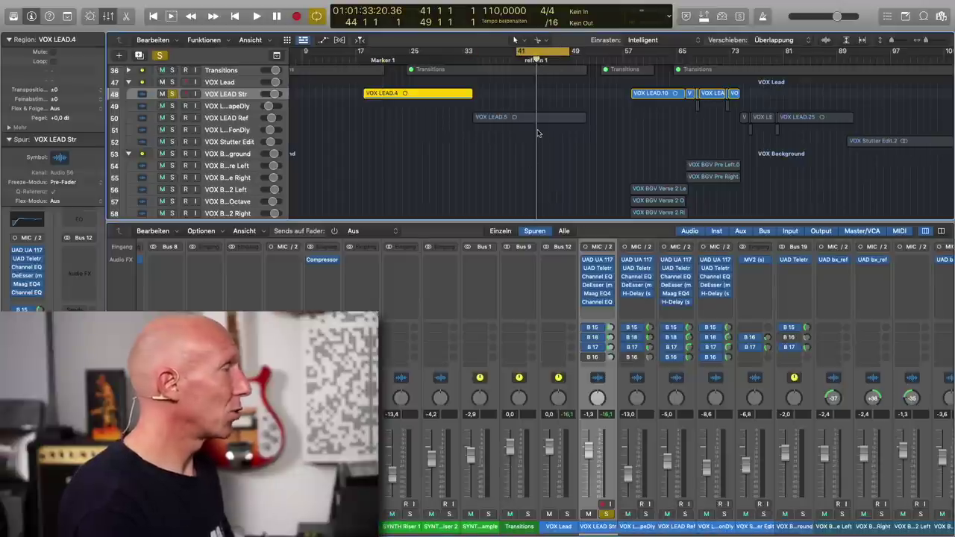
{"action": "scroll", "coordinate": [565, 346], "scroll_direction": "right", "scroll_amount": 10}
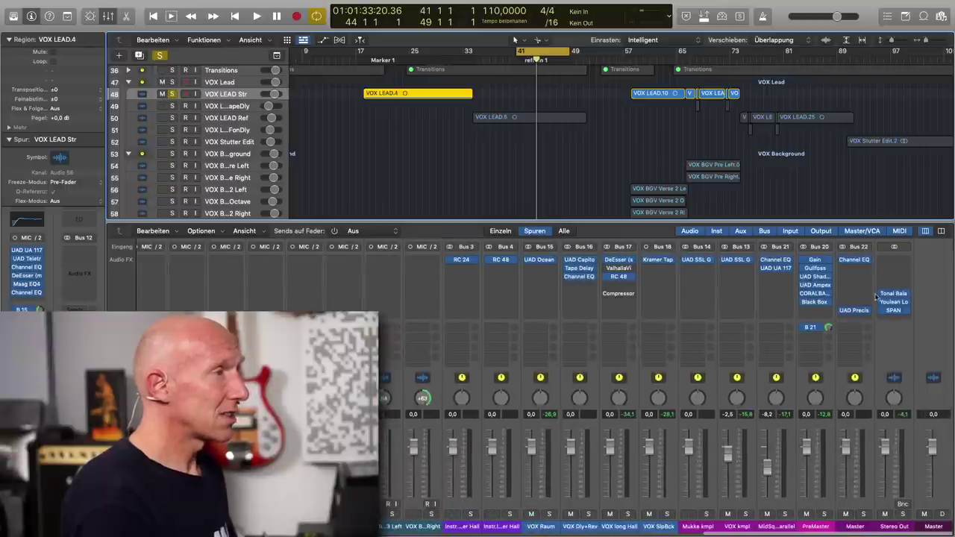
{"action": "left_click", "coordinate": [854, 259]}
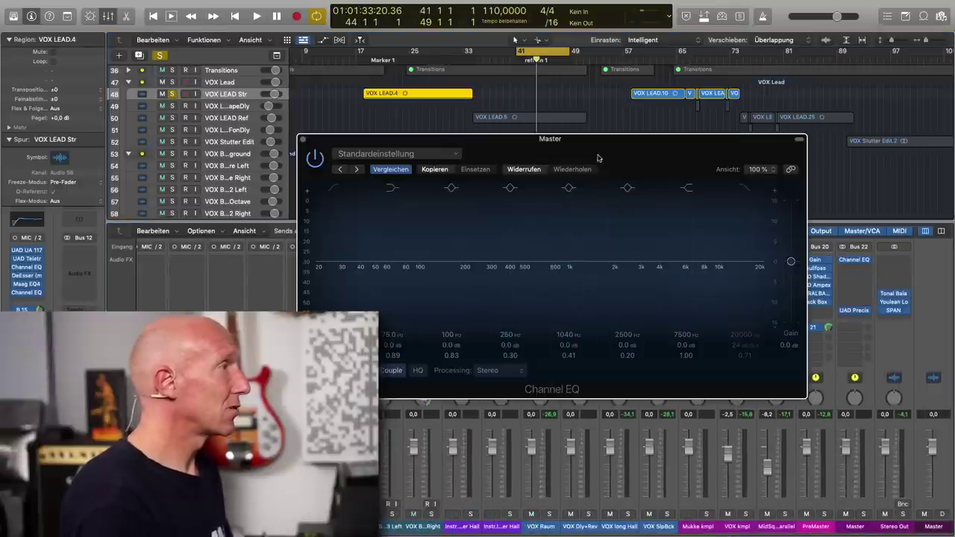
{"action": "left_click_drag", "start_coordinate": [605, 142], "coordinate": [655, 184]}
Enable the low shelf on the Master EQ and set its frequency to 100 Hz
{"action": "left_click", "coordinate": [443, 228]}
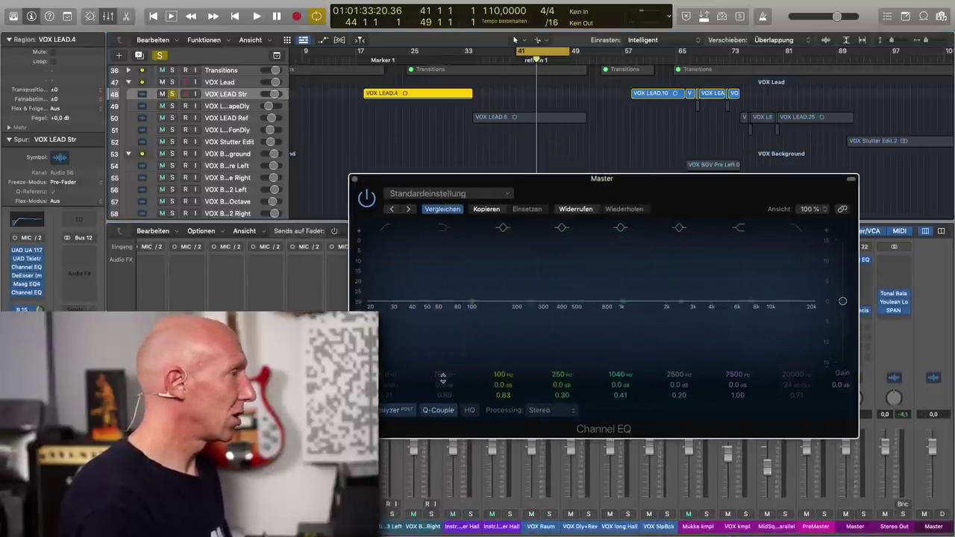
{"action": "left_click", "coordinate": [438, 227]}
{"action": "double_click", "coordinate": [441, 374]}
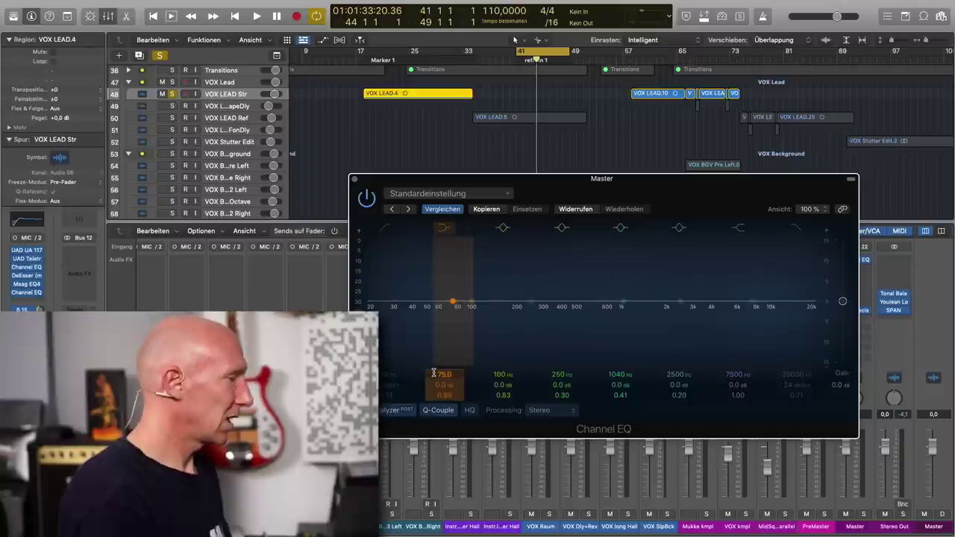
{"action": "type", "text": "100"}
{"action": "key", "text": "Return"}
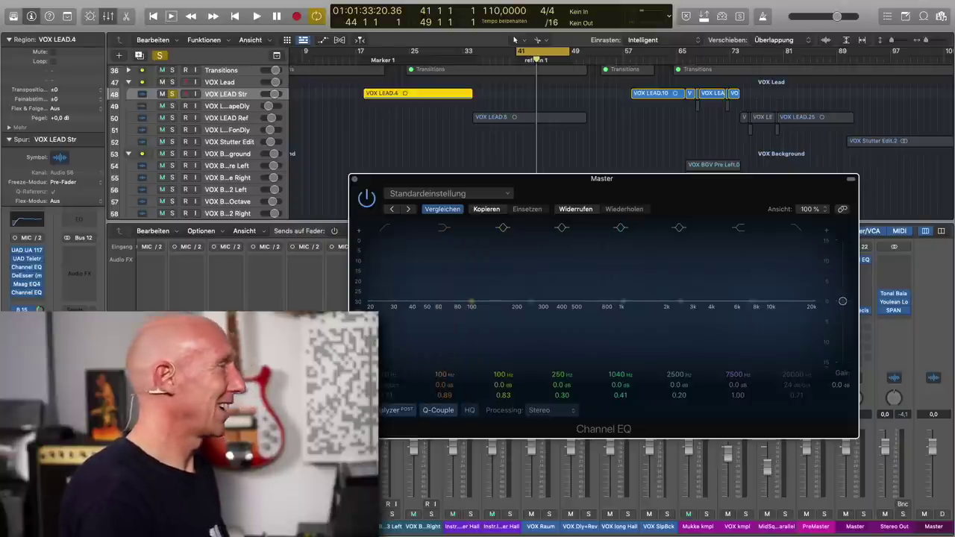
{"action": "left_click_drag", "start_coordinate": [570, 189], "coordinate": [604, 165]}
Turn off the vocal solo and play the refrain with the full mix
{"action": "key", "text": "space"}
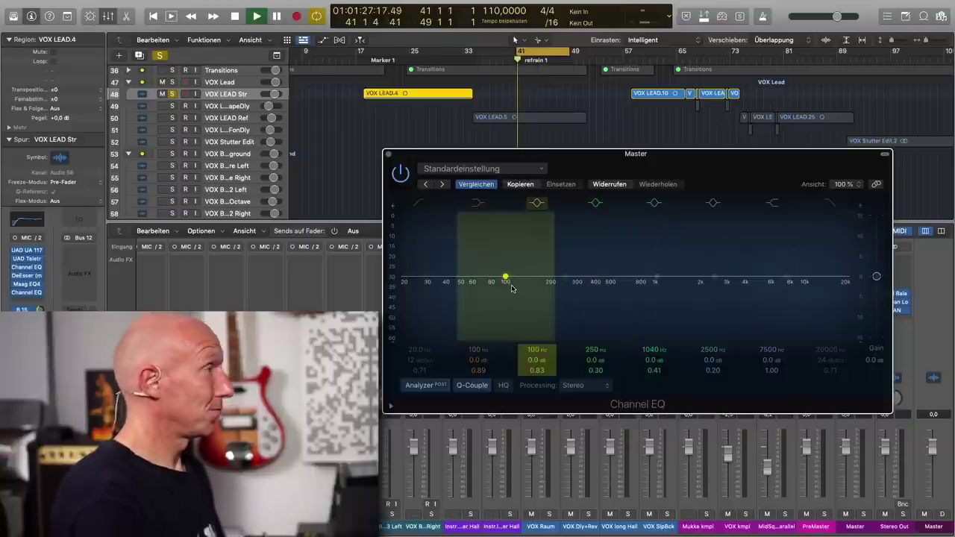
{"action": "key", "text": "space"}
{"action": "key", "text": "s"}
{"action": "key", "text": "space"}
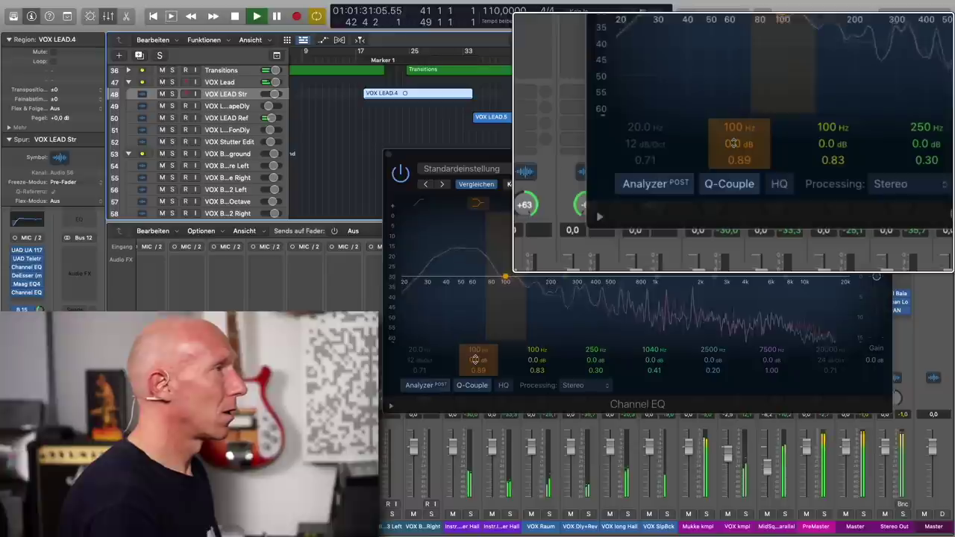
Audition a boost and a cut of -5.1 dB on the Master's 100 Hz low shelf, stop playback and reset the gain to 0 dB
{"action": "left_click_drag", "start_coordinate": [475, 360], "coordinate": [474, 358]}
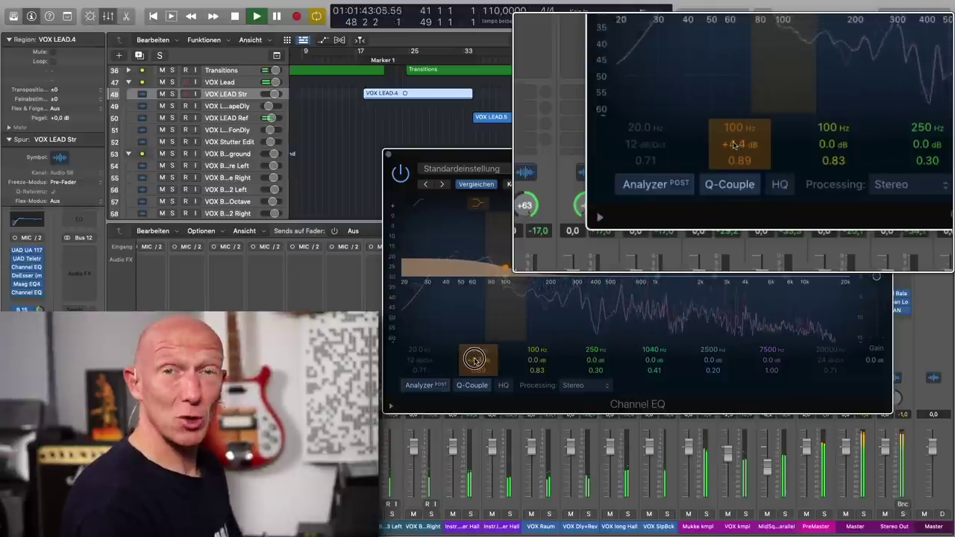
{"action": "scroll", "coordinate": [474, 361], "scroll_direction": "down", "scroll_amount": 2}
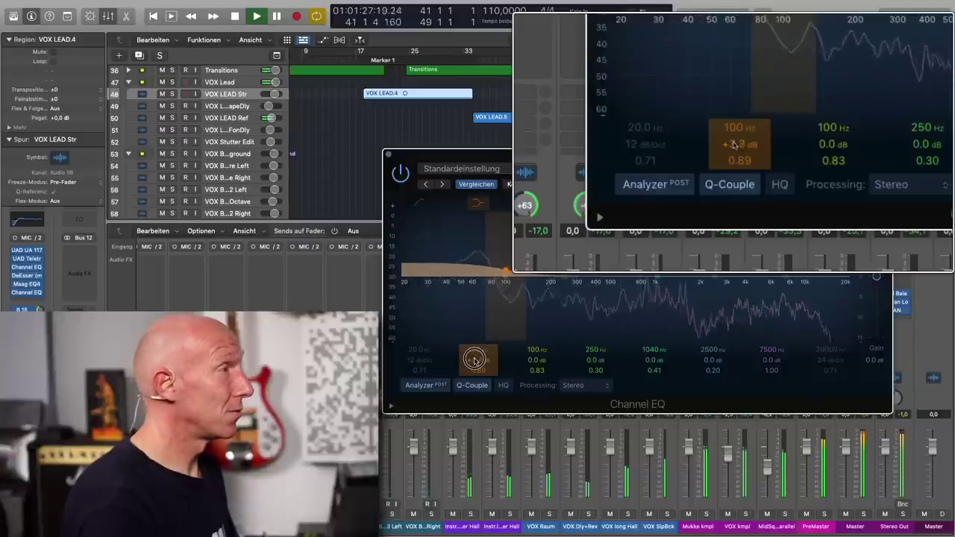
{"action": "scroll", "coordinate": [475, 361], "scroll_direction": "down", "scroll_amount": 4}
{"action": "scroll", "coordinate": [475, 361], "scroll_direction": "down", "scroll_amount": 1}
{"action": "scroll", "coordinate": [475, 361], "scroll_direction": "up", "scroll_amount": 2}
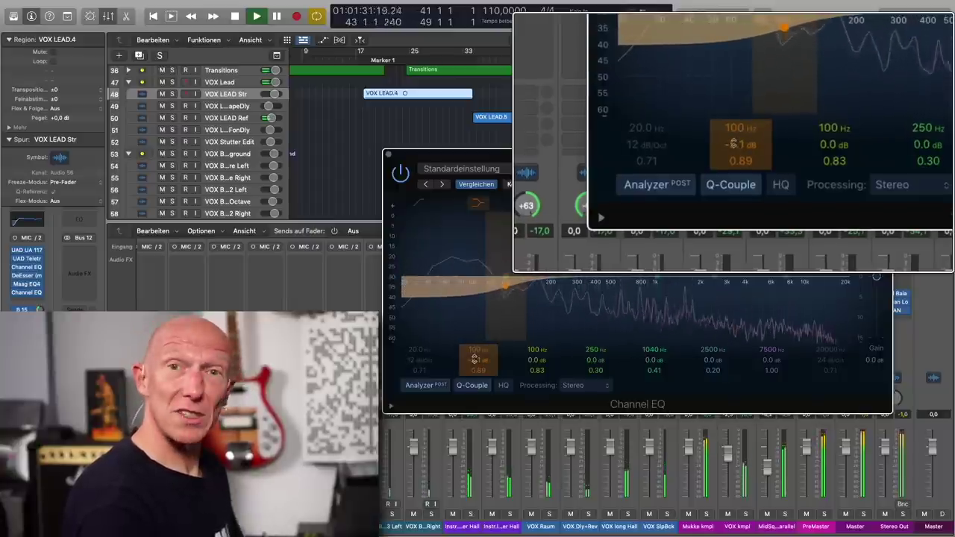
{"action": "scroll", "coordinate": [474, 359], "scroll_direction": "down", "scroll_amount": 2}
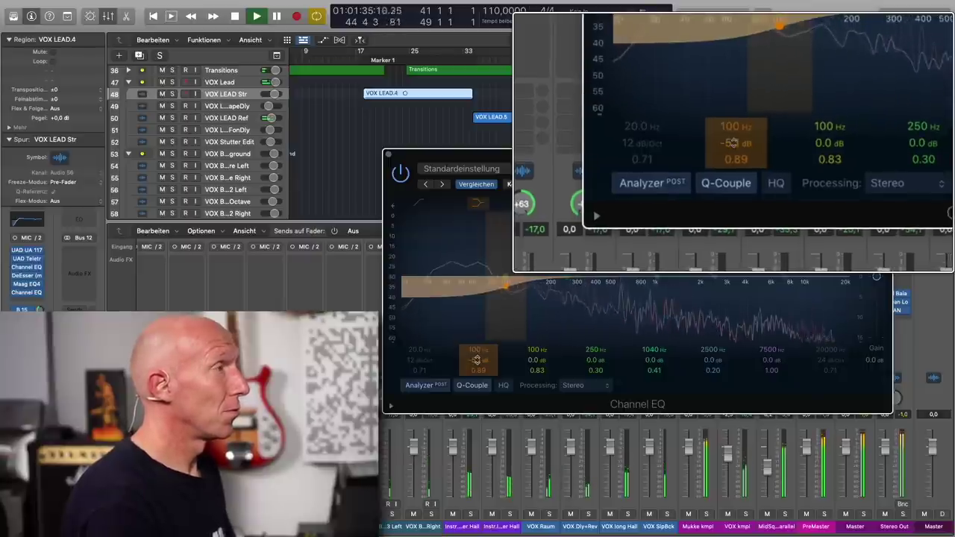
{"action": "key", "text": "space"}
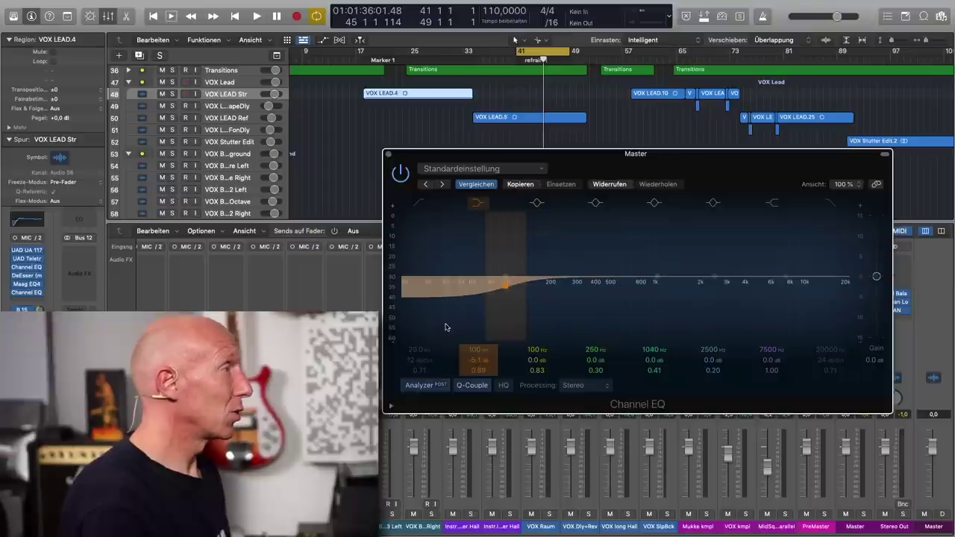
{"action": "left_click", "coordinate": [476, 360], "text": "alt"}
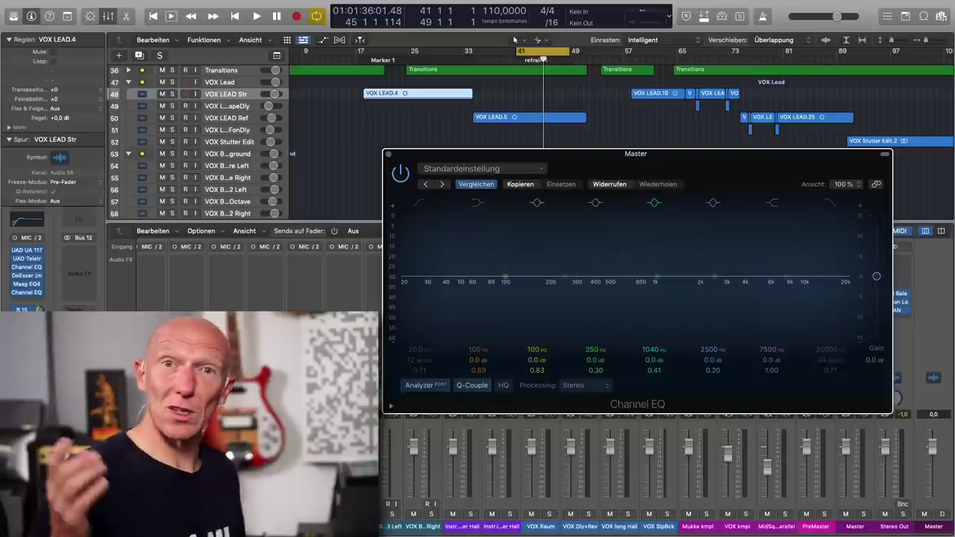
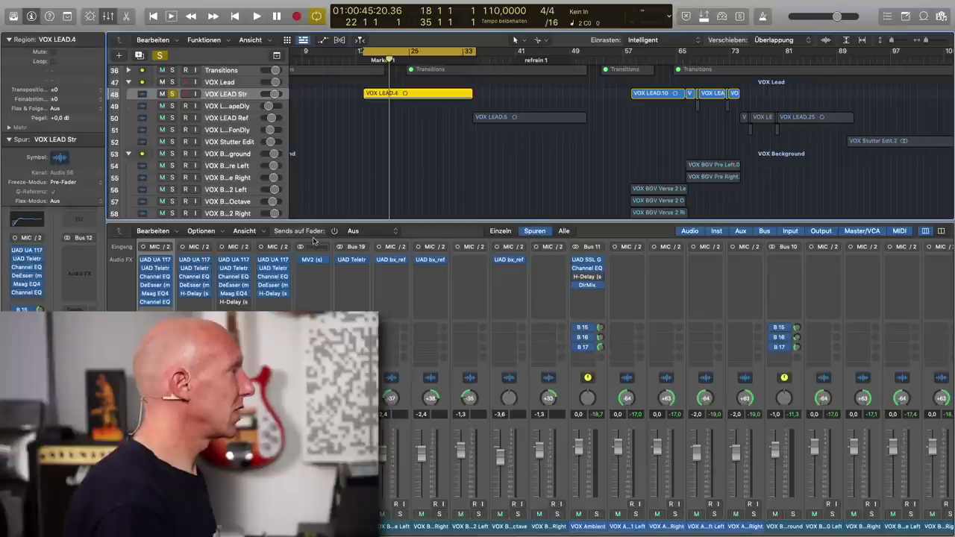
Open the last Channel EQ on the soloed VOX LEAD Str channel and set its first bell band to 250 Hz
{"action": "left_click", "coordinate": [459, 303]}
{"action": "left_click_drag", "start_coordinate": [650, 117], "coordinate": [675, 109]}
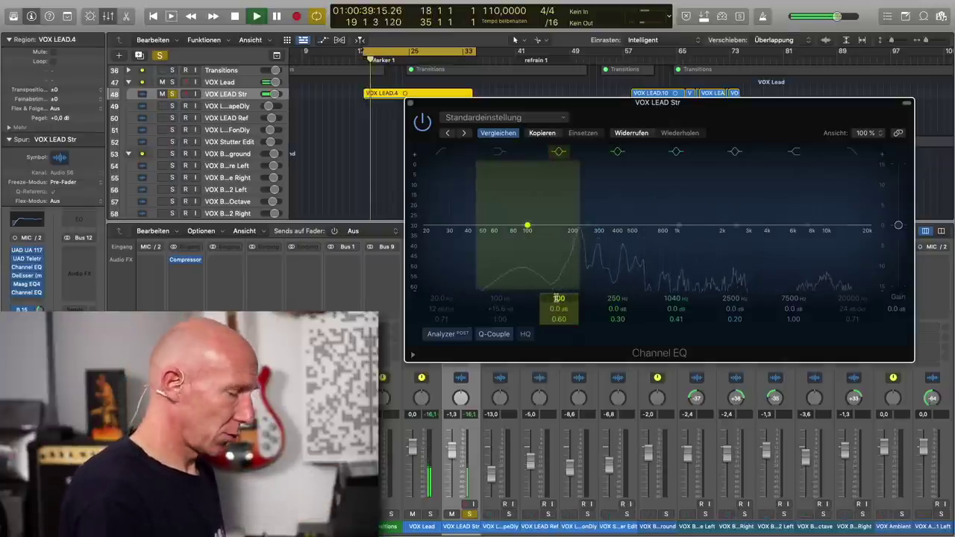
{"action": "key", "text": "Return"}
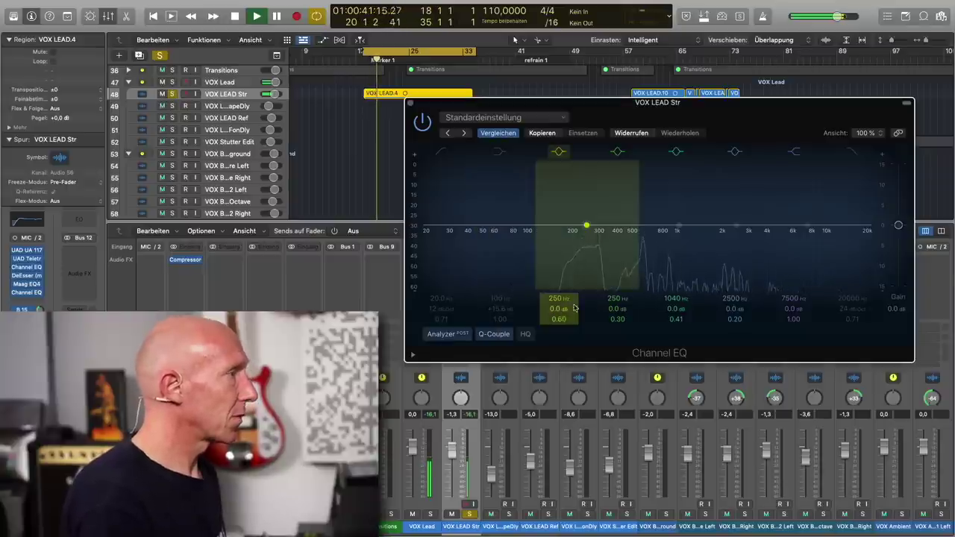
Sweep the boosted bell band during vocal playback to locate the boomy range, and cut it by 4.9 dB at 206 Hz
{"action": "left_click_drag", "start_coordinate": [560, 309], "coordinate": [558, 204]}
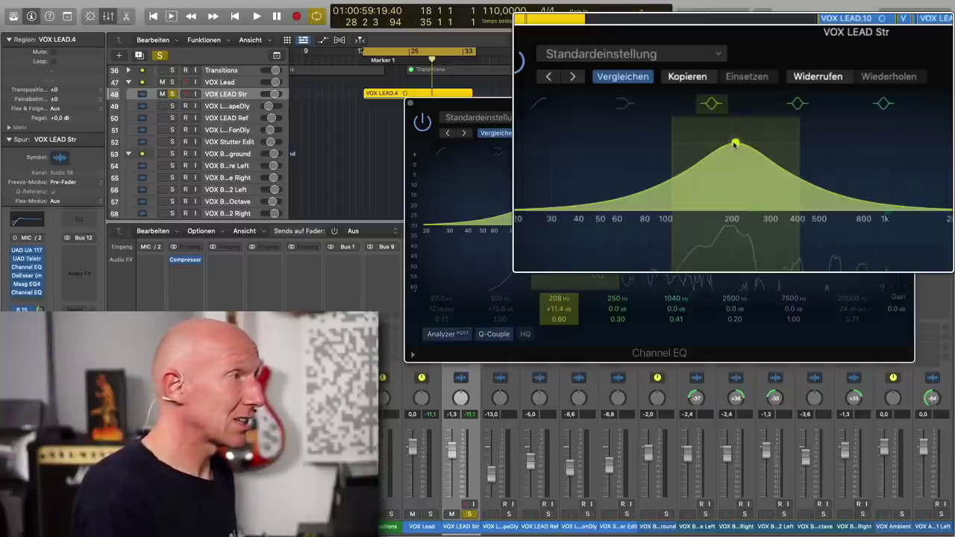
{"action": "left_click_drag", "start_coordinate": [570, 180], "coordinate": [570, 233]}
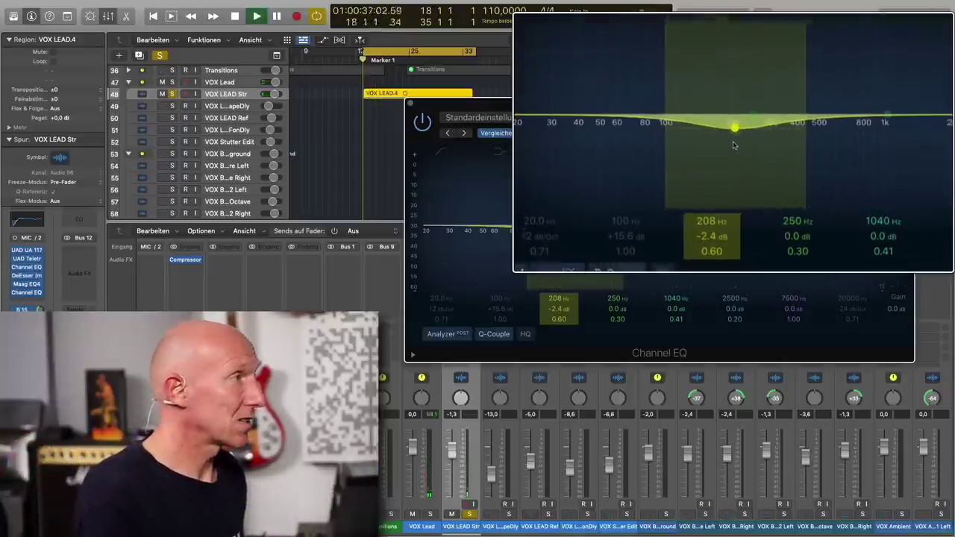
{"action": "left_click_drag", "start_coordinate": [733, 141], "coordinate": [735, 147]}
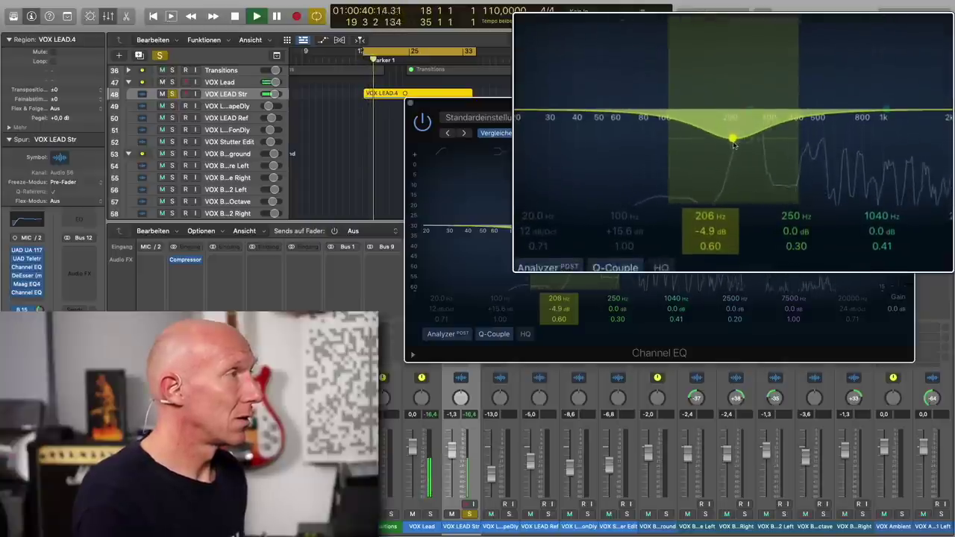
{"action": "key", "text": "space"}
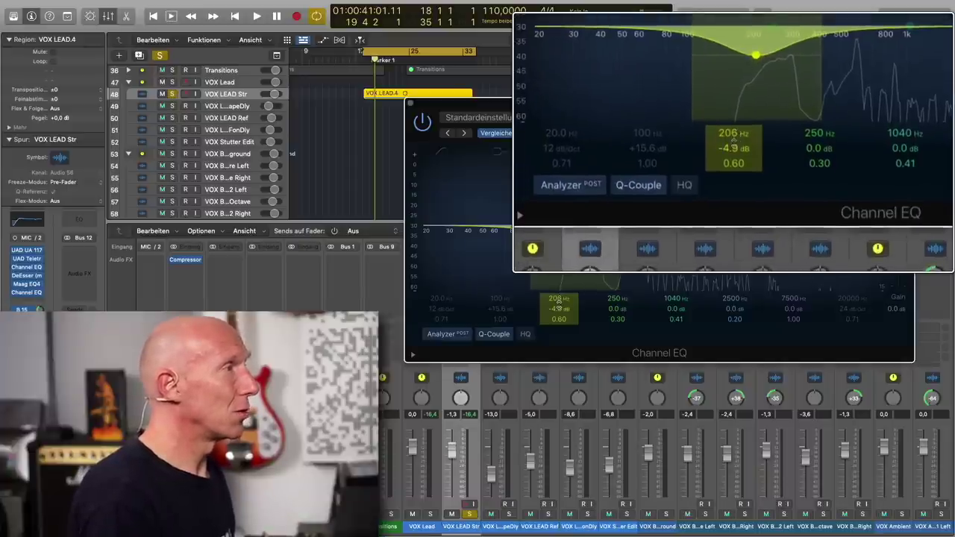
Reset the 206 Hz band's gain to 0 dB and close the VOX LEAD Str Channel EQ
{"action": "key", "text": "Return"}
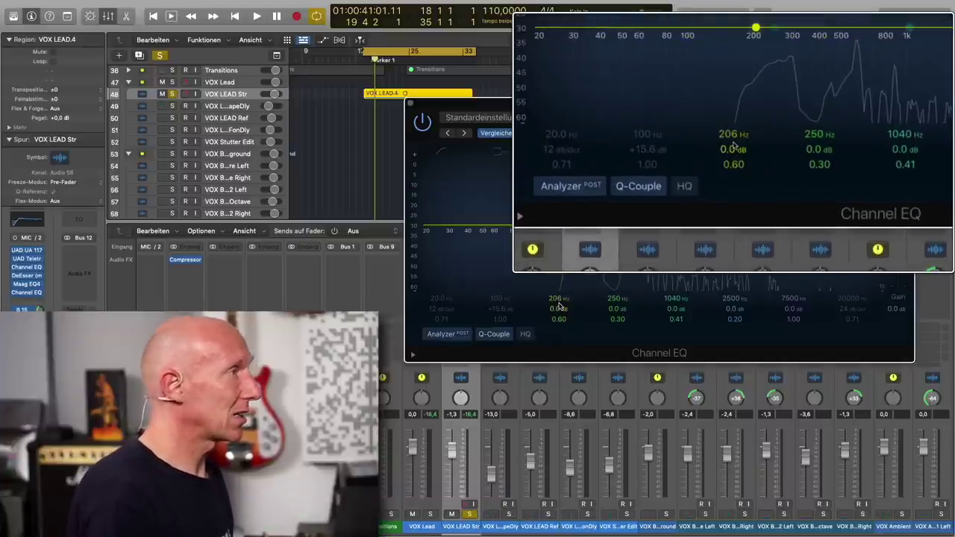
{"action": "left_click", "coordinate": [411, 102]}
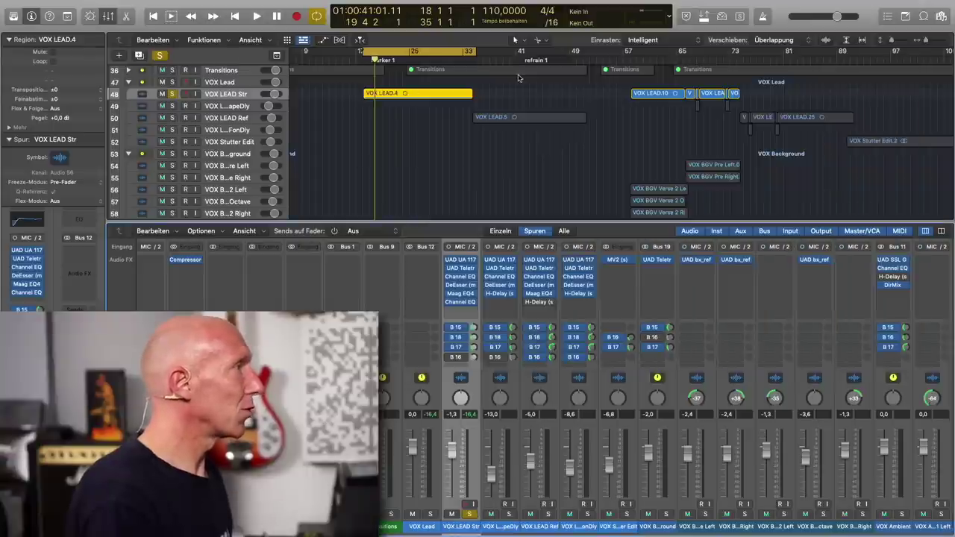
Move the cycle range to the refrain 1 marker and turn off the solo on VOX LEAD Str
{"action": "left_click", "coordinate": [518, 60]}
{"action": "left_click", "coordinate": [542, 59]}
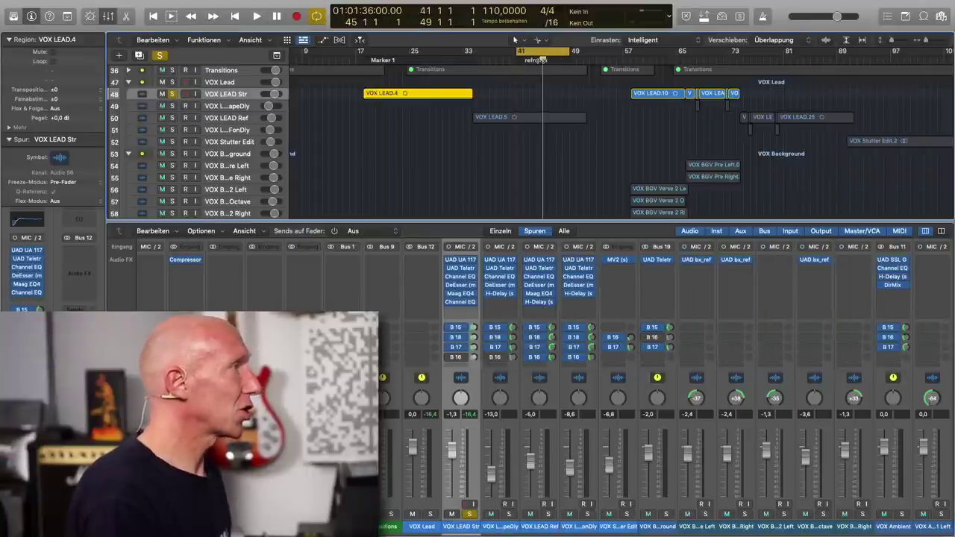
{"action": "left_click", "coordinate": [172, 94]}
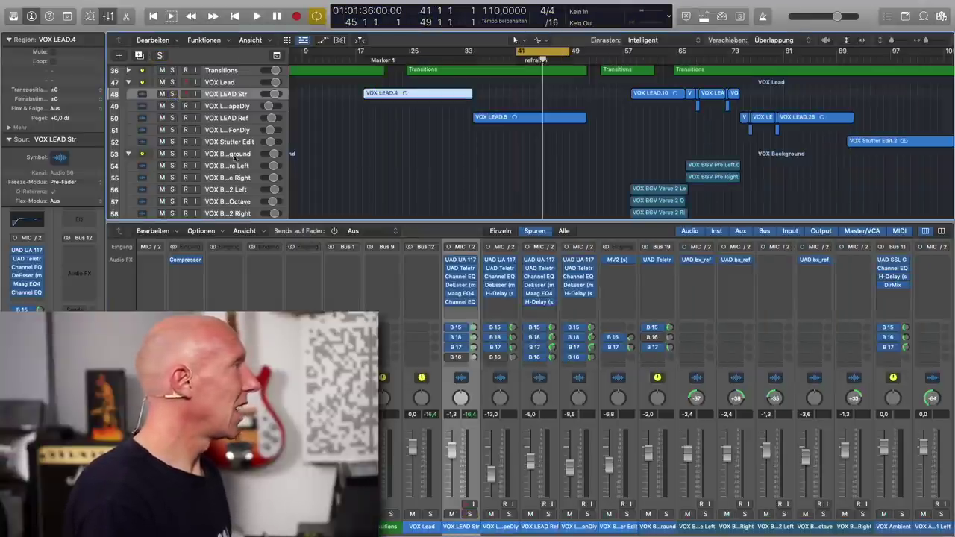
Open the Channel EQ on the Master channel and set its first bell band to 200 Hz
{"action": "scroll", "coordinate": [733, 476], "scroll_direction": "right", "scroll_amount": 10}
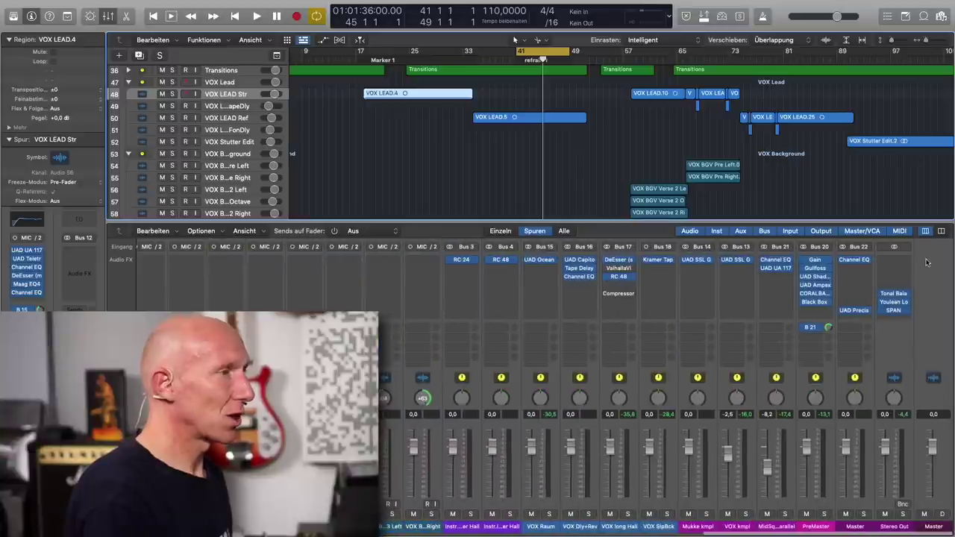
{"action": "left_click", "coordinate": [858, 260]}
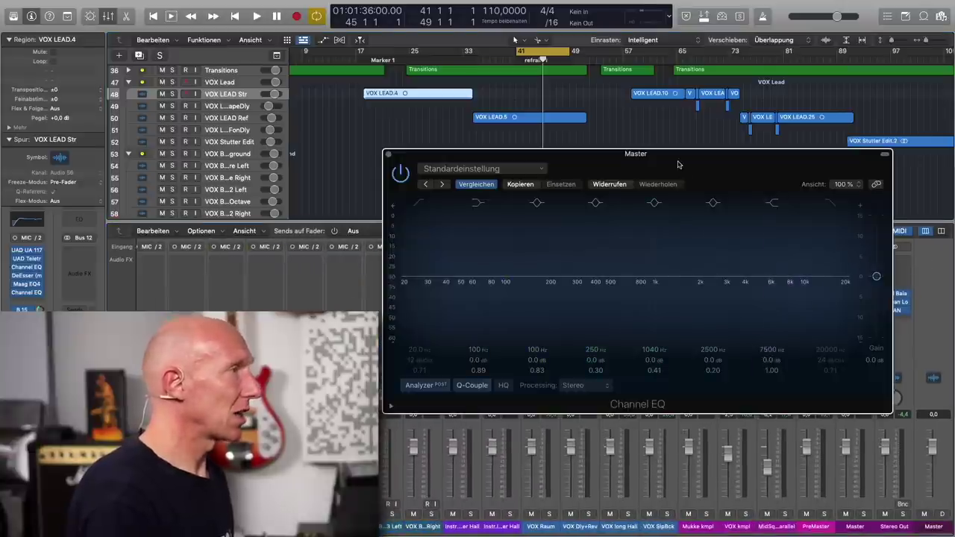
{"action": "left_click_drag", "start_coordinate": [679, 162], "coordinate": [711, 84]}
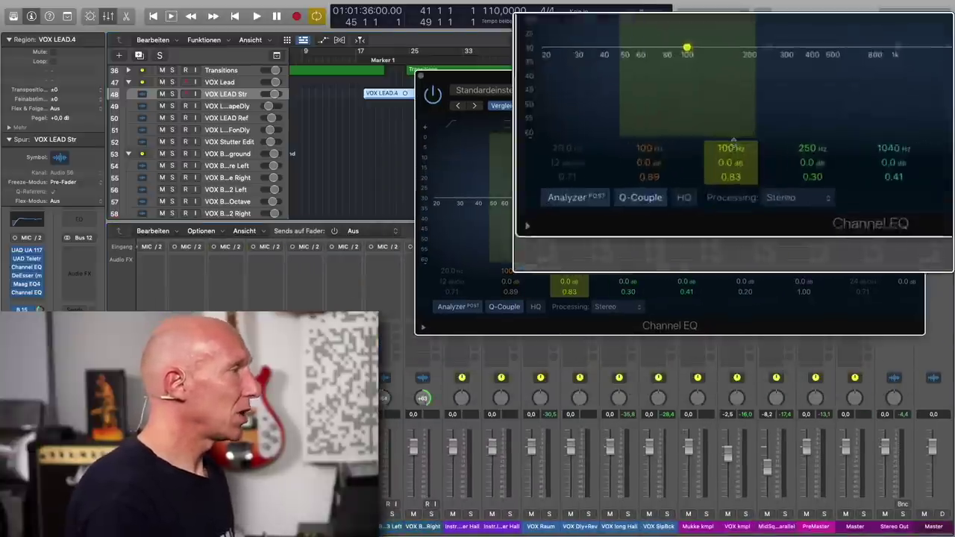
{"action": "double_click", "coordinate": [570, 268]}
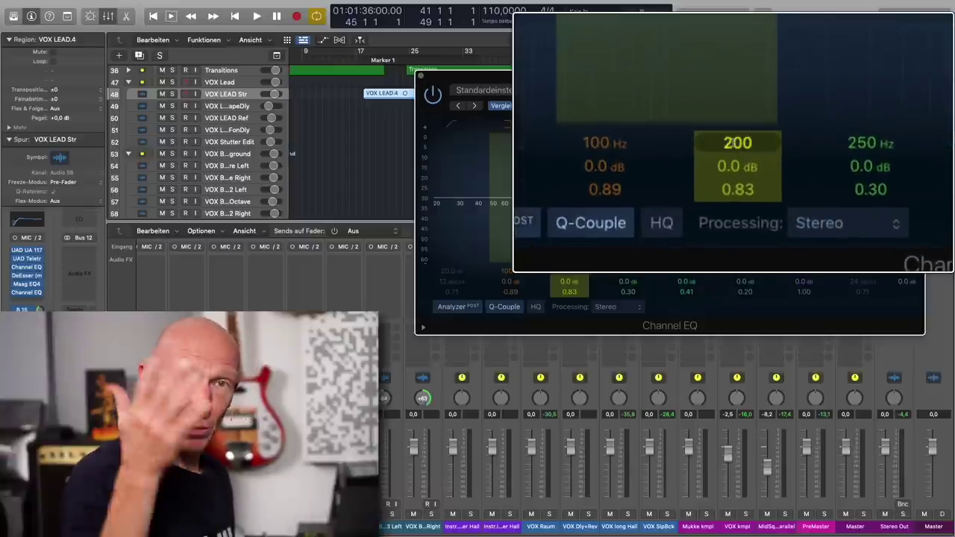
{"action": "type", "text": "200"}
{"action": "key", "text": "Return"}
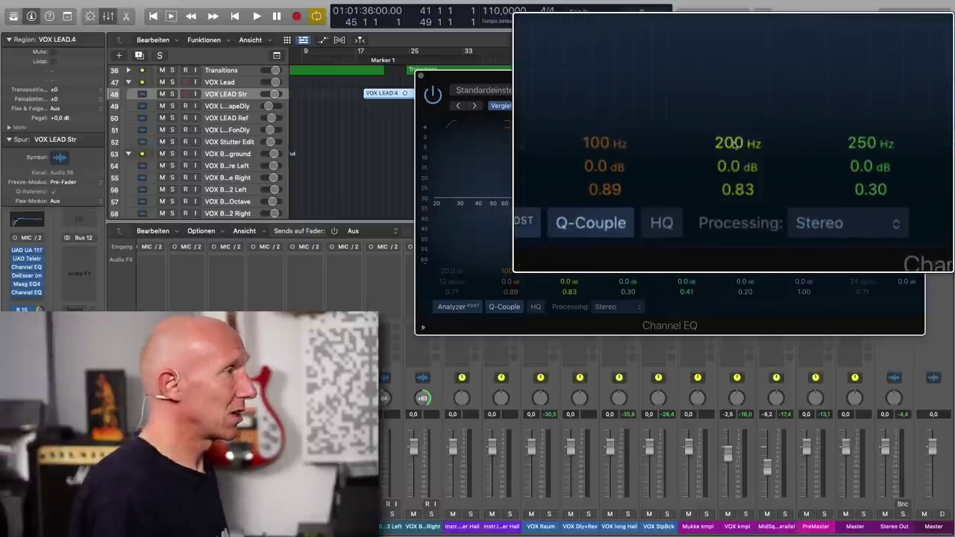
{"action": "left_click_drag", "start_coordinate": [639, 72], "coordinate": [636, 150]}
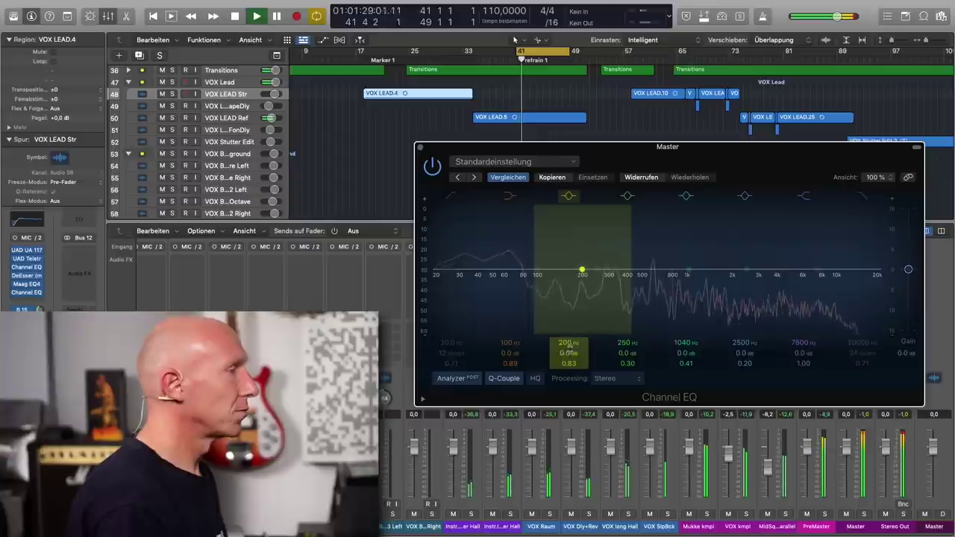
Audition a 9.3 dB boost on the Master's 200 Hz band, stop playback and reset the gain to 0 dB
{"action": "left_click_drag", "start_coordinate": [569, 351], "coordinate": [569, 324]}
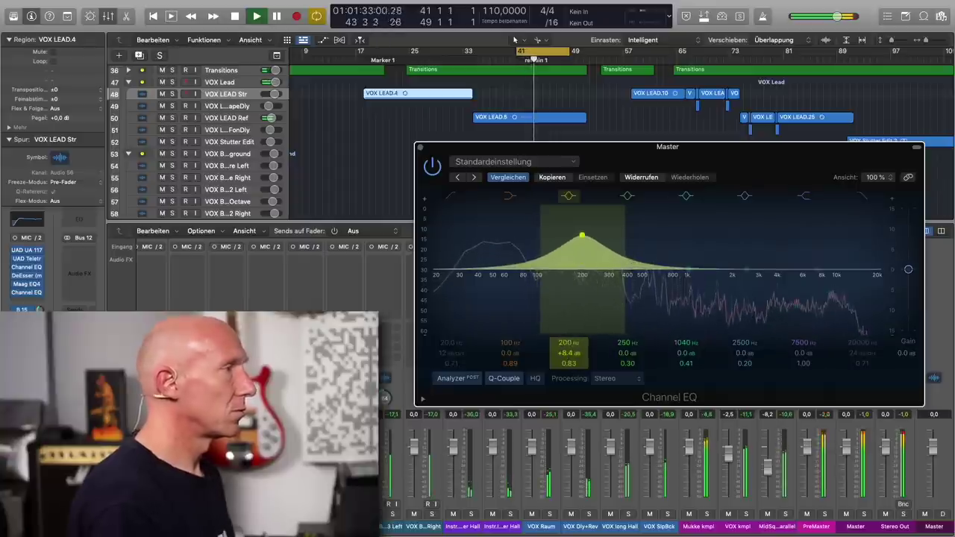
{"action": "left_click_drag", "start_coordinate": [569, 324], "coordinate": [569, 321]}
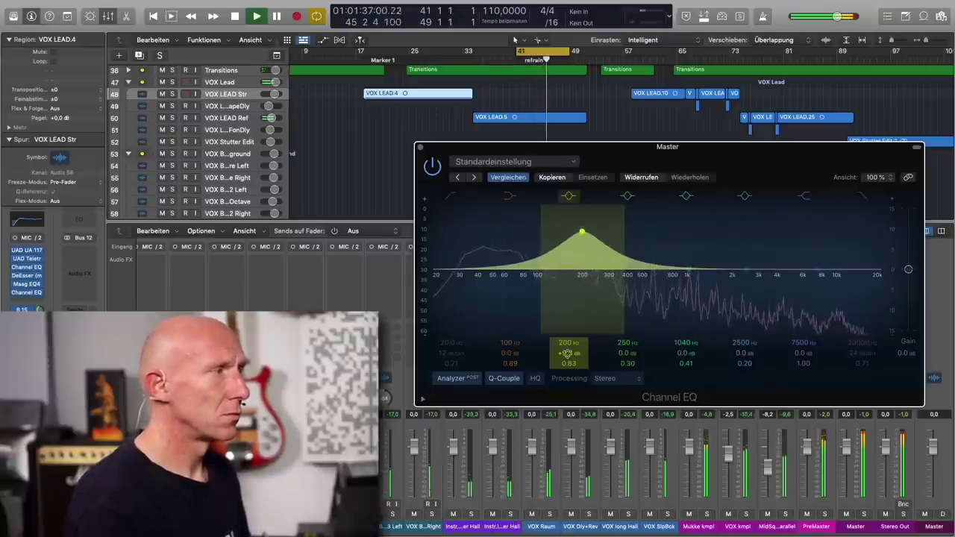
{"action": "key", "text": "space"}
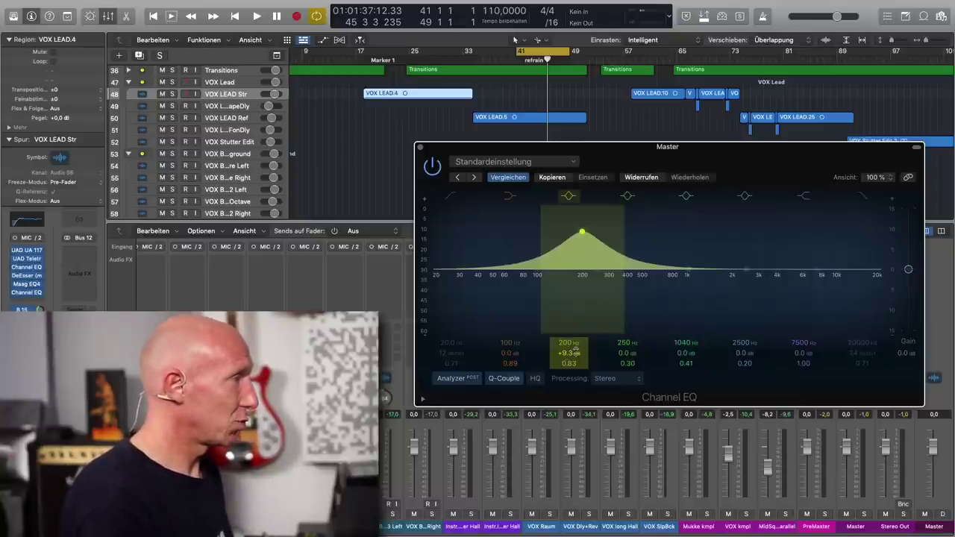
{"action": "left_click", "coordinate": [569, 353], "text": "alt"}
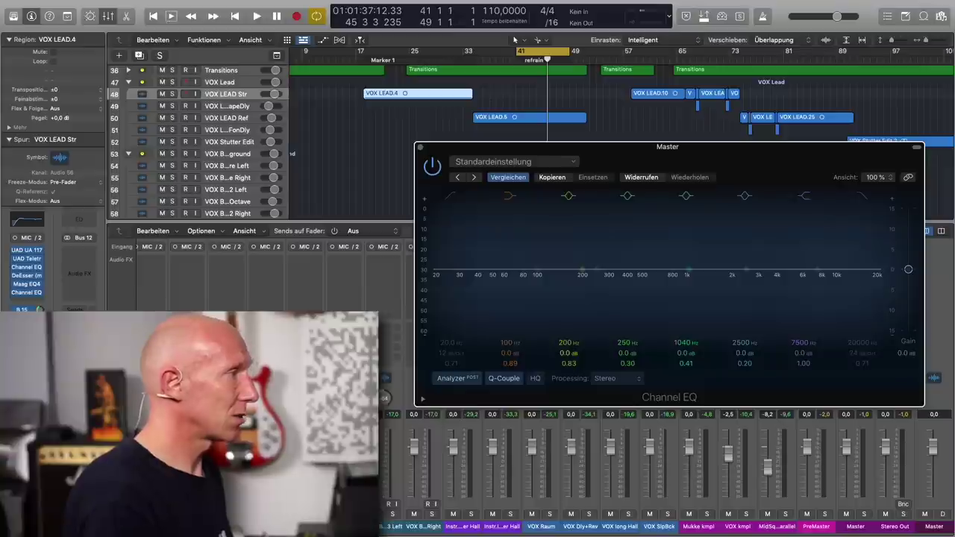
Play the refrain and cut the Master's first bell band by 2.9 dB at 200 Hz, deepening it to -5.7 dB at 198 Hz
{"action": "key", "text": "space"}
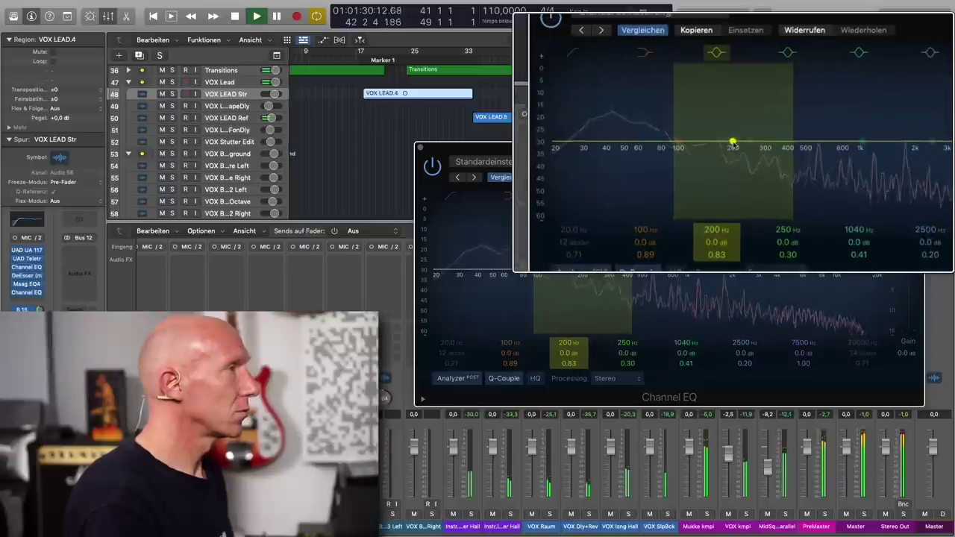
{"action": "left_click_drag", "start_coordinate": [582, 270], "coordinate": [583, 284]}
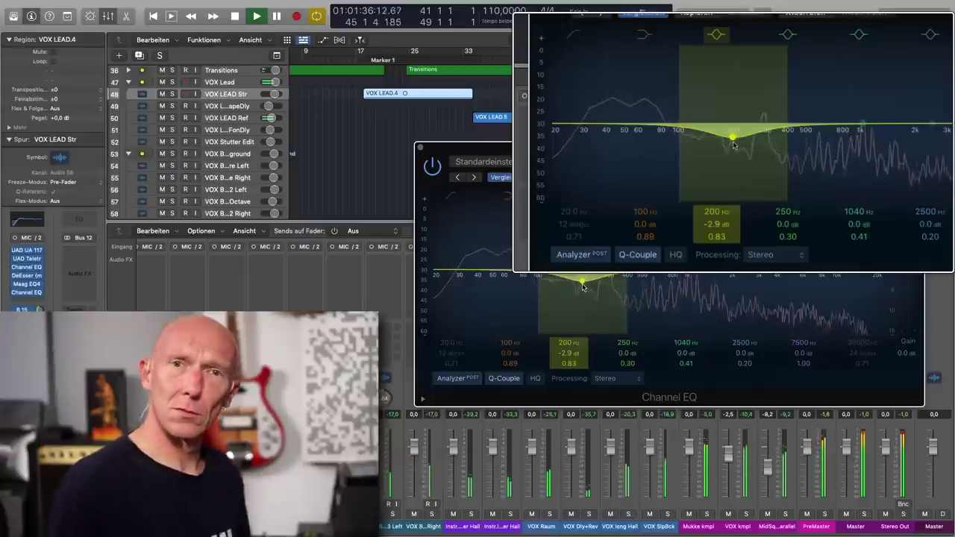
{"action": "key", "text": "space"}
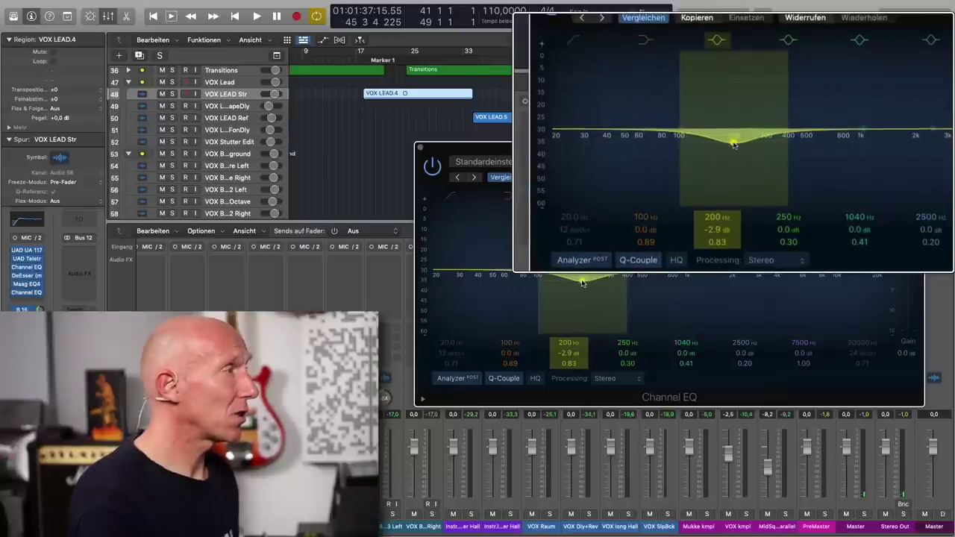
{"action": "left_click_drag", "start_coordinate": [583, 283], "coordinate": [581, 293]}
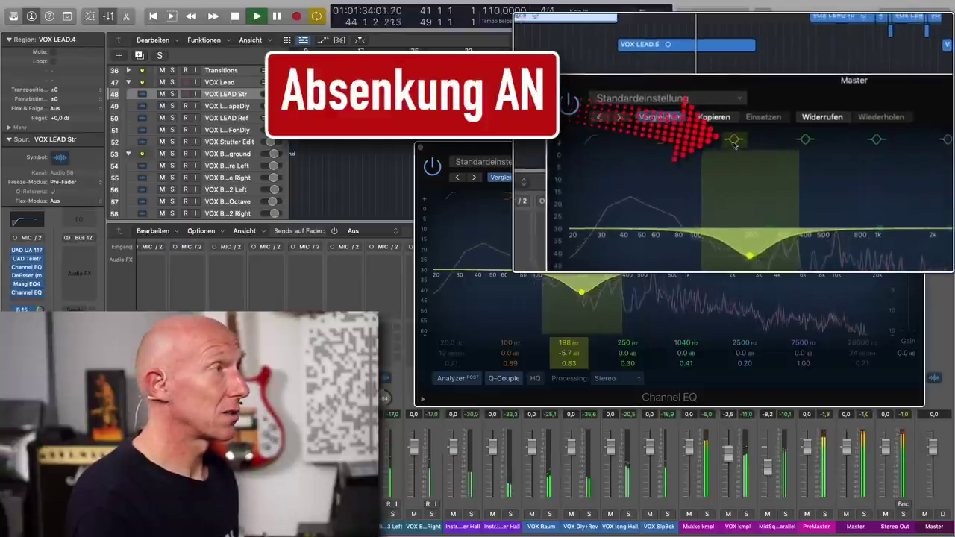
Compare the mix with the 198 Hz cut switched off and on, leaving the band off
{"action": "left_click", "coordinate": [569, 200]}
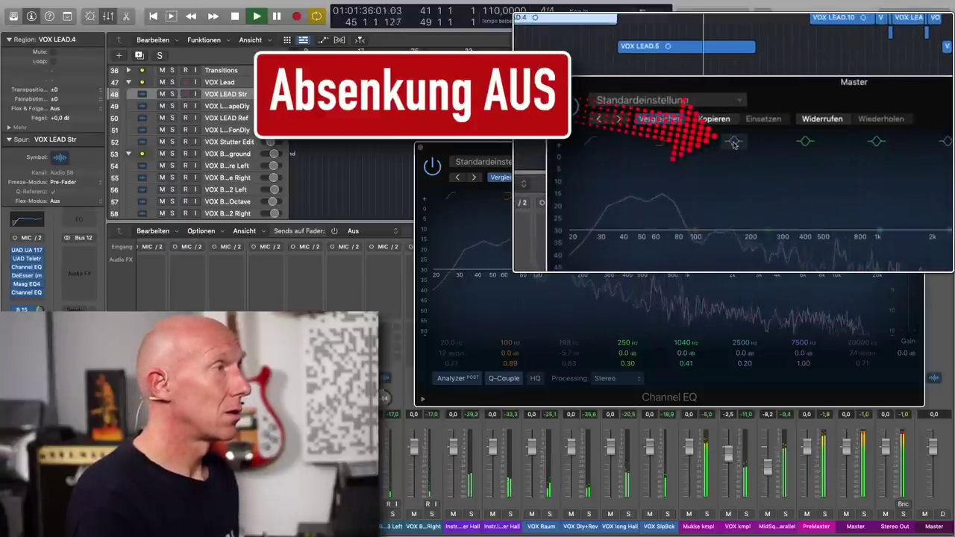
{"action": "left_click", "coordinate": [568, 199]}
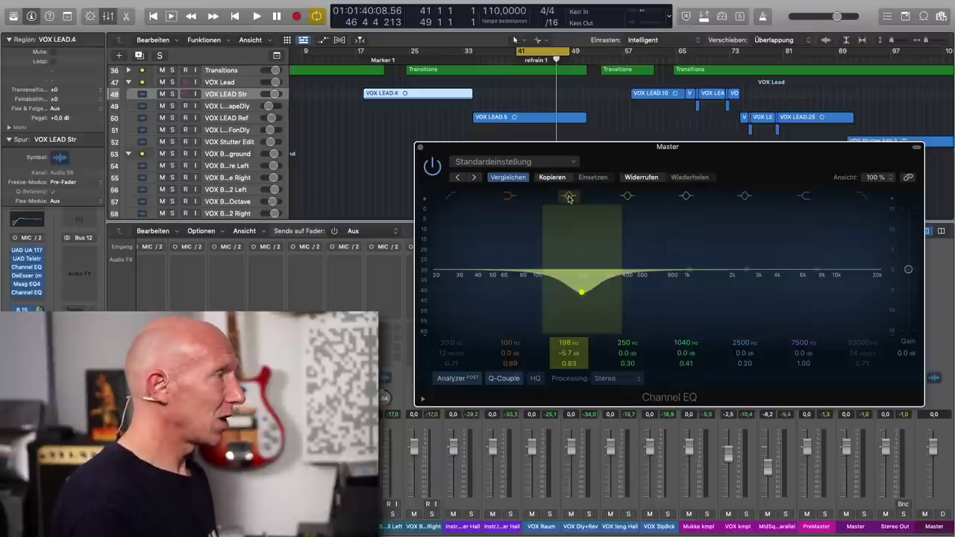
{"action": "left_click", "coordinate": [569, 195]}
{"action": "left_click", "coordinate": [568, 196]}
{"action": "left_click", "coordinate": [568, 195]}
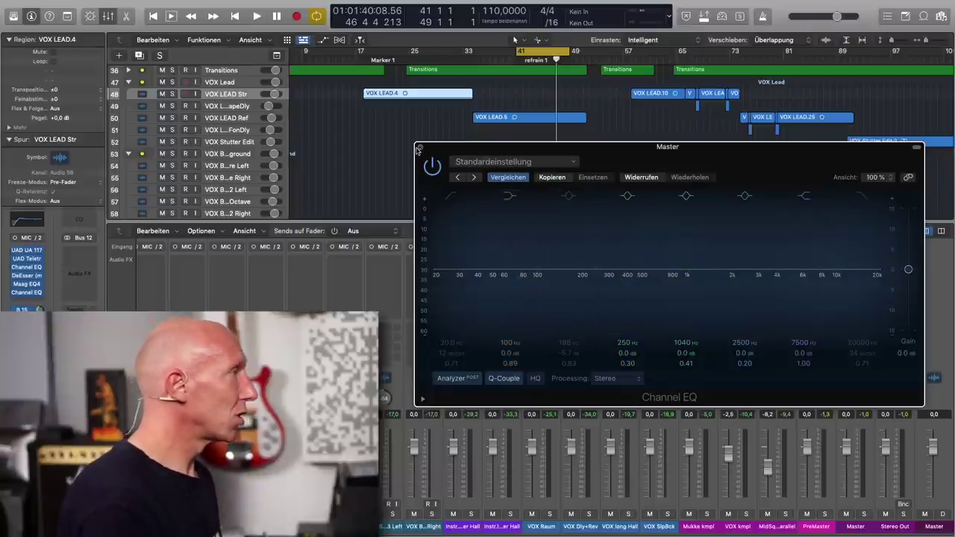
Close the Master's Channel EQ and move the cycle range to Marker 1
{"action": "left_click", "coordinate": [419, 149]}
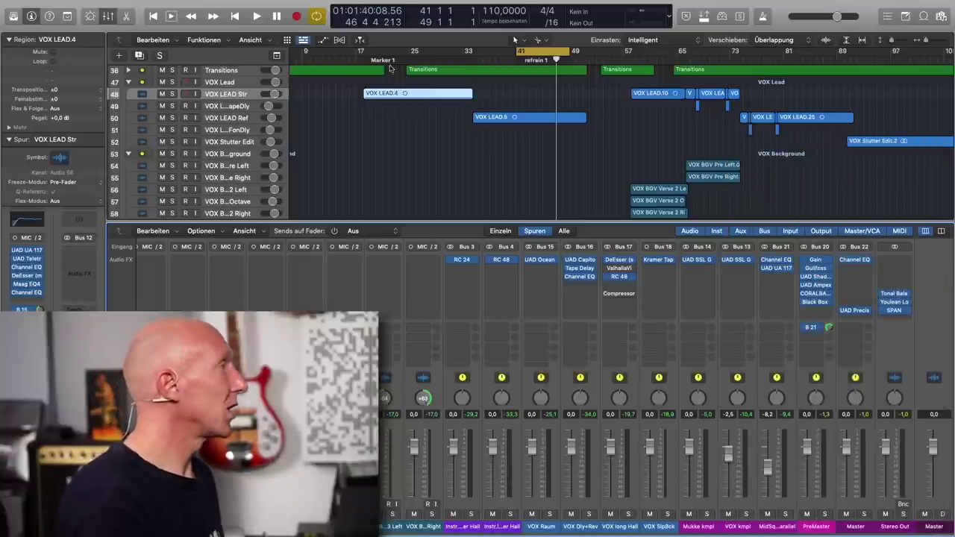
{"action": "key", "text": "super+u"}
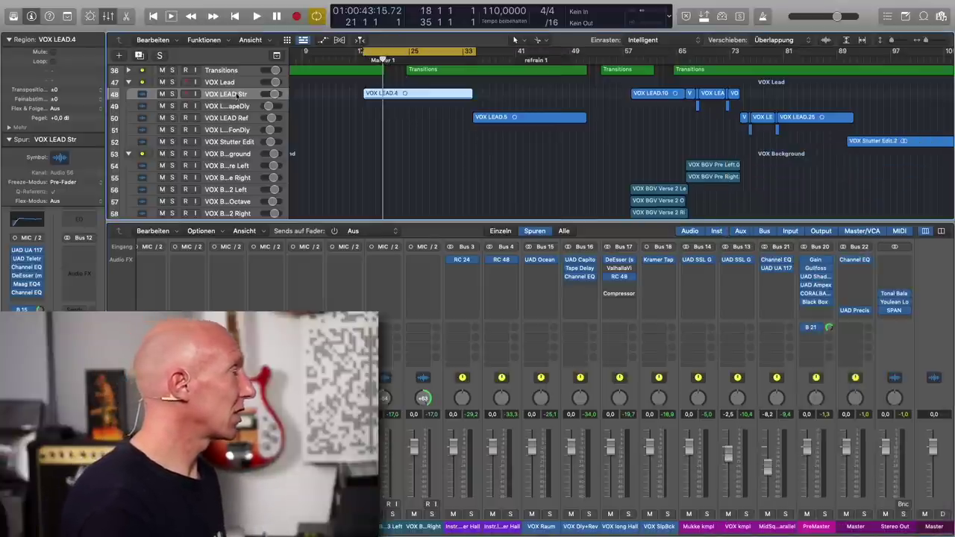
{"action": "scroll", "coordinate": [323, 107], "scroll_direction": "left", "scroll_amount": 2}
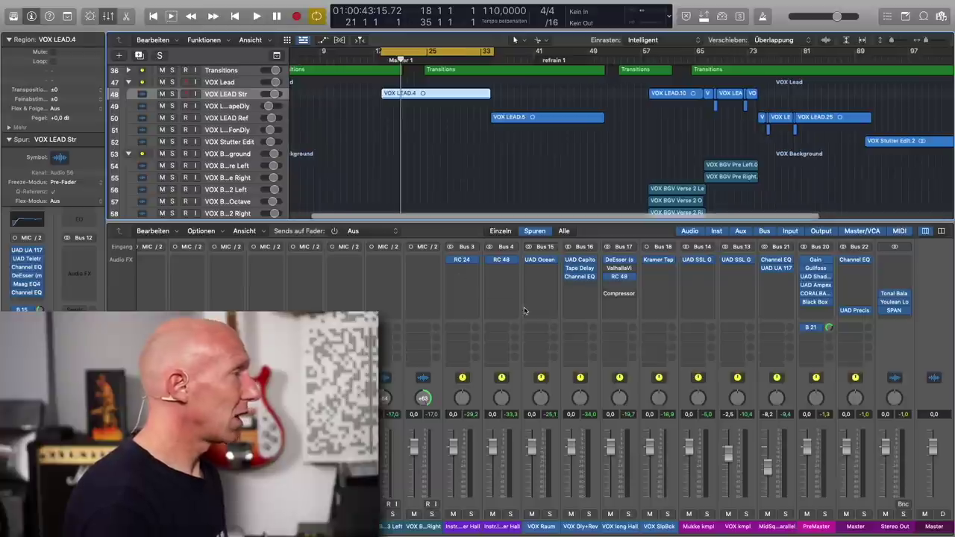
Open the last Channel EQ on the VOX LEAD Str channel and set its first bell band to 500 Hz
{"action": "left_click", "coordinate": [230, 107]}
{"action": "left_click", "coordinate": [225, 94]}
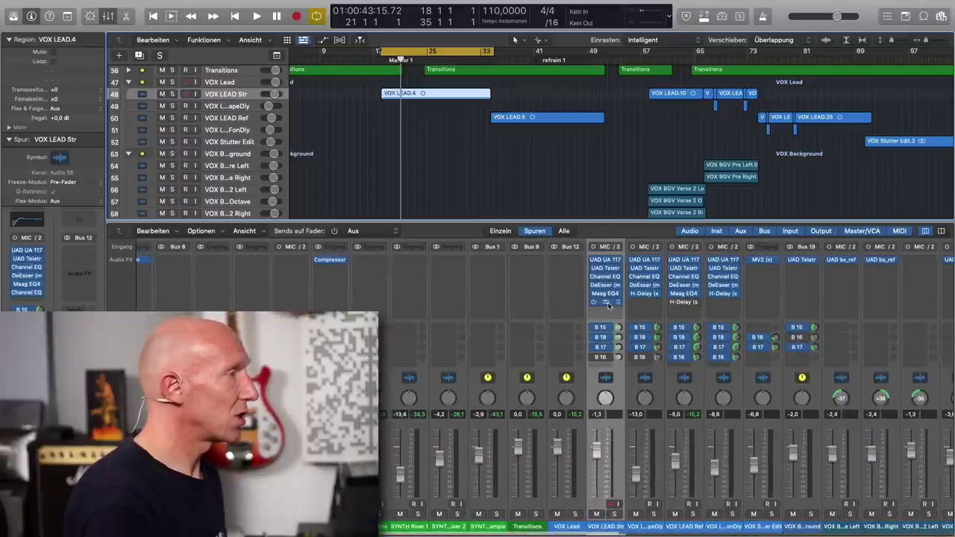
{"action": "left_click", "coordinate": [606, 302]}
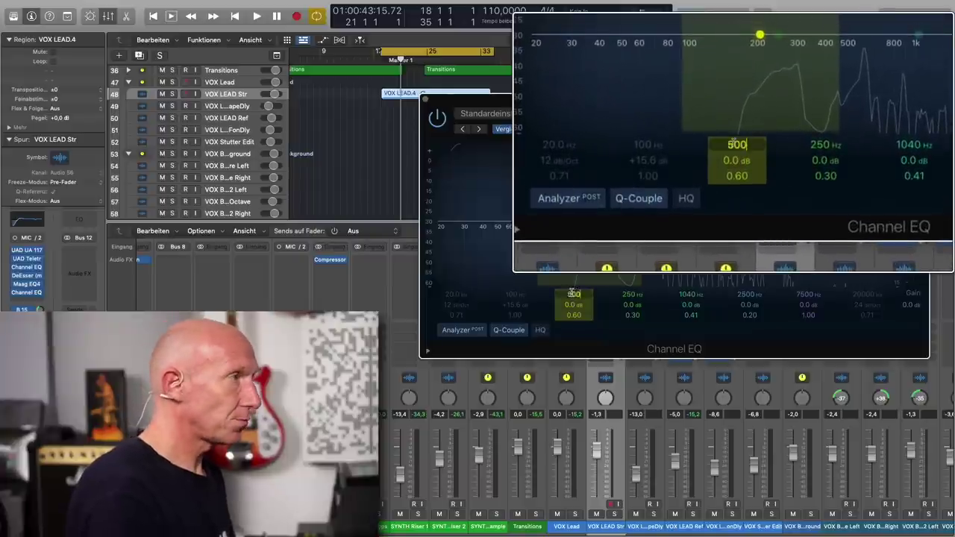
{"action": "key", "text": "Return"}
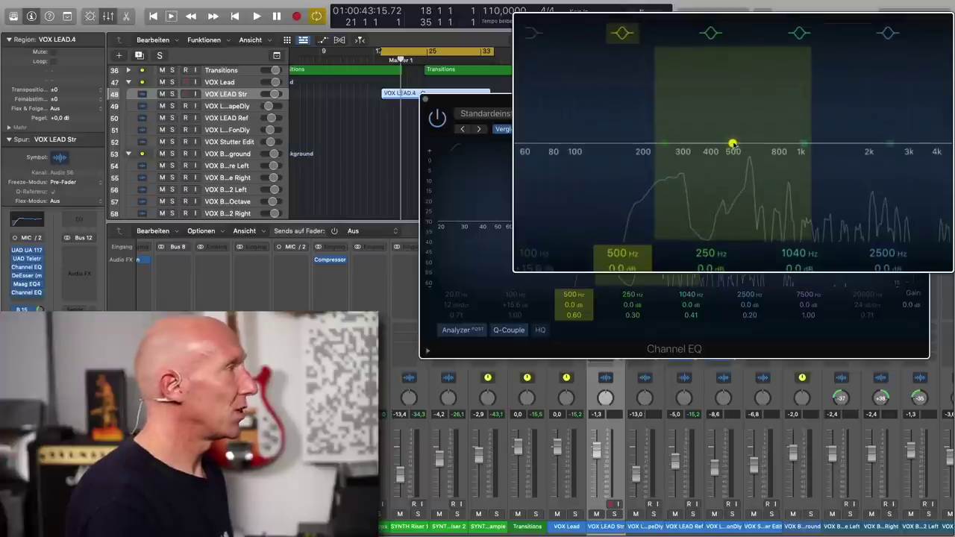
Solo VOX LEAD Str and boost its 500 Hz bell band by 13.9 dB during playback
{"action": "left_click", "coordinate": [172, 94]}
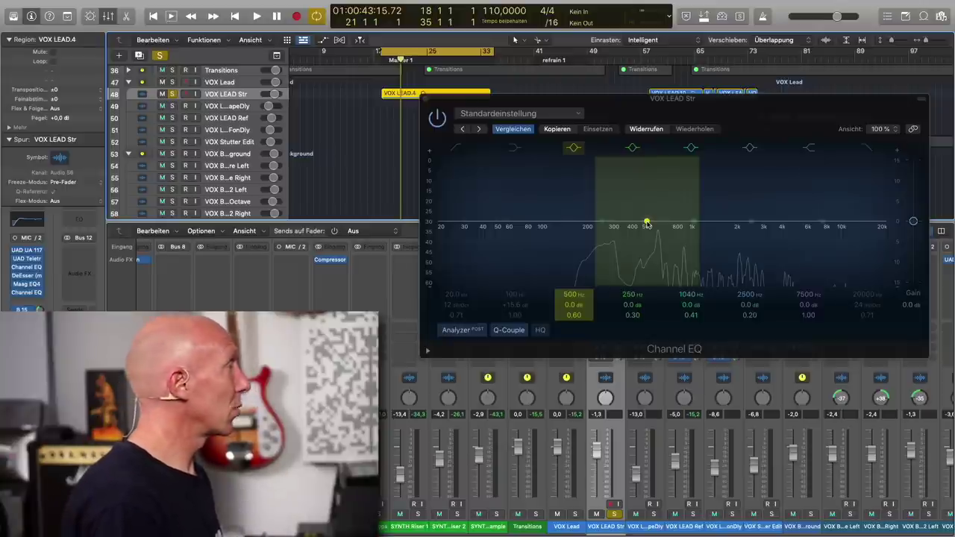
{"action": "key", "text": "space"}
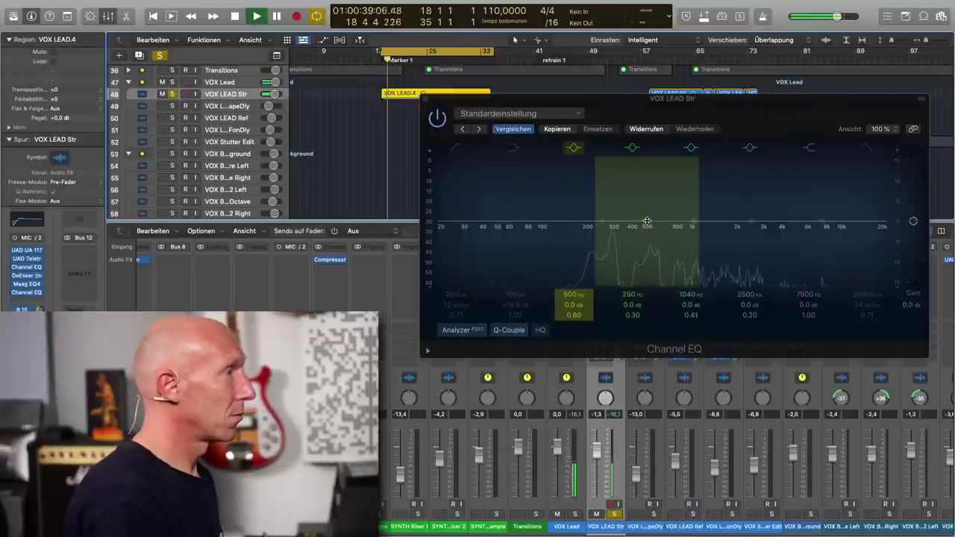
{"action": "left_click_drag", "start_coordinate": [733, 144], "coordinate": [734, 145]}
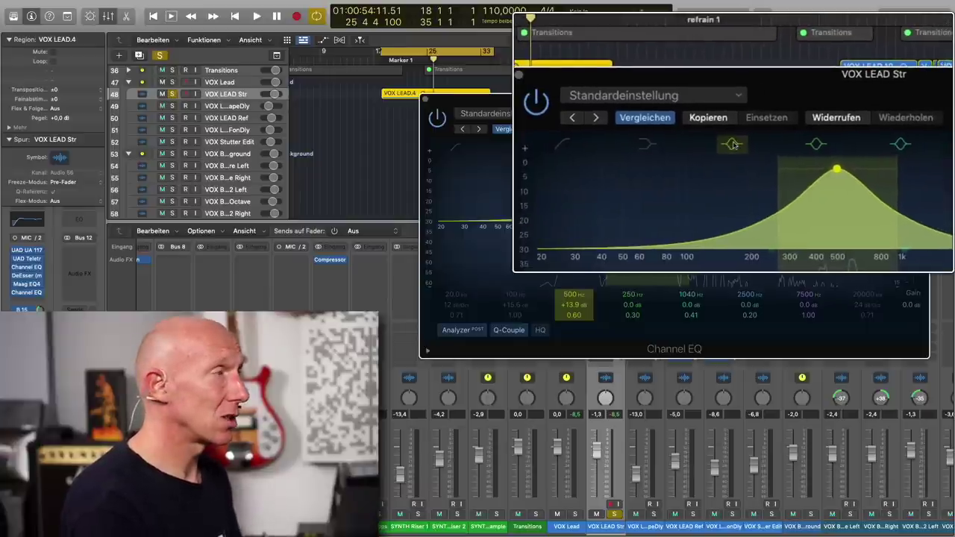
Compare the solo vocal with the 500 Hz boost on and off, leave the band off and stop playback
{"action": "key", "text": "space"}
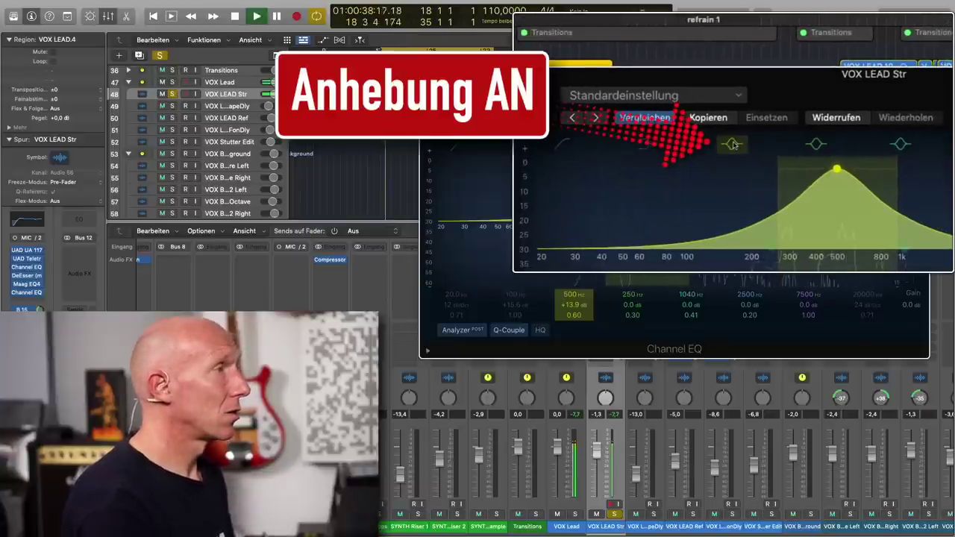
{"action": "left_click", "coordinate": [733, 144]}
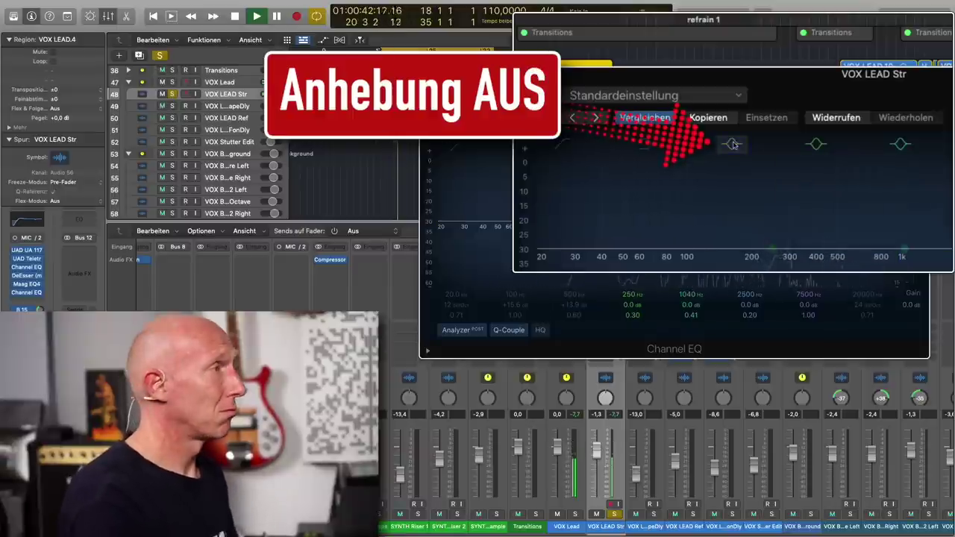
{"action": "left_click", "coordinate": [732, 144]}
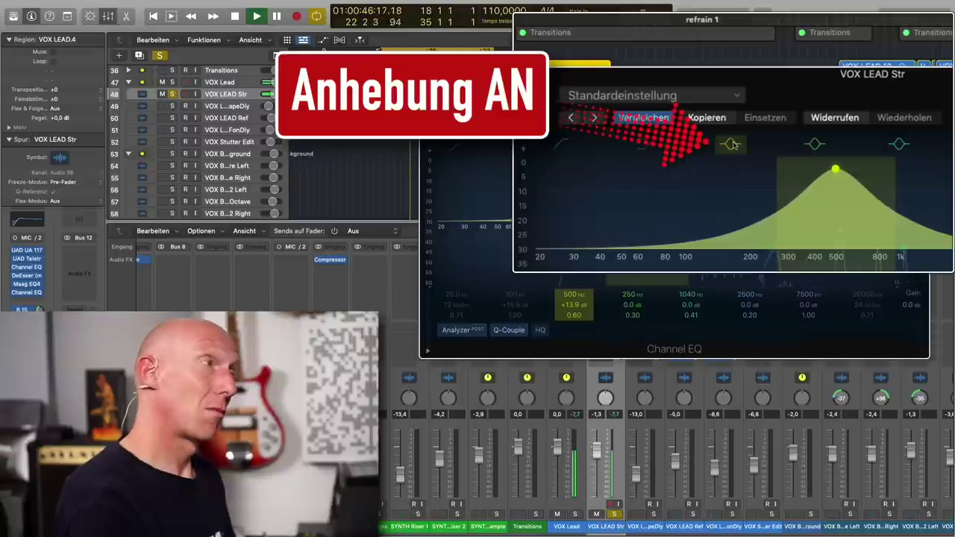
{"action": "left_click", "coordinate": [733, 144]}
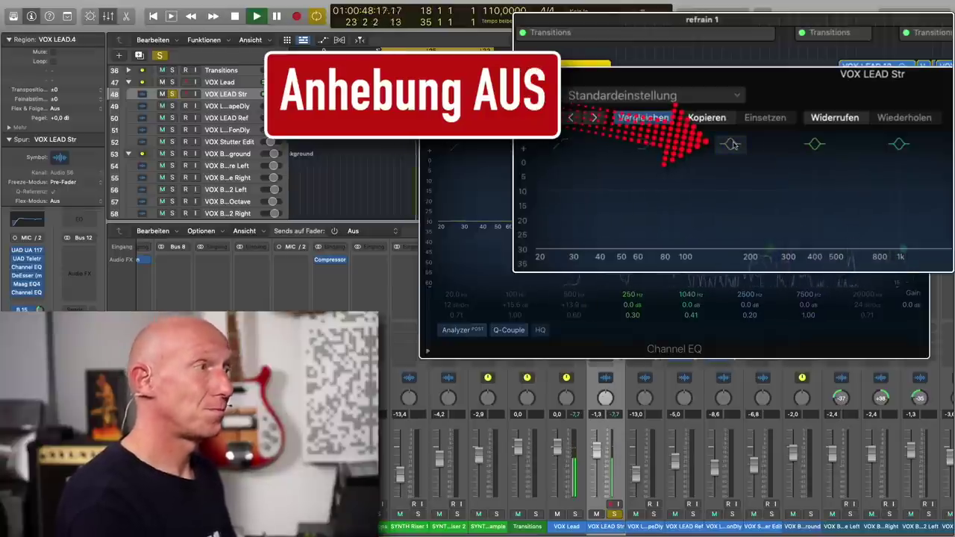
{"action": "key", "text": "space"}
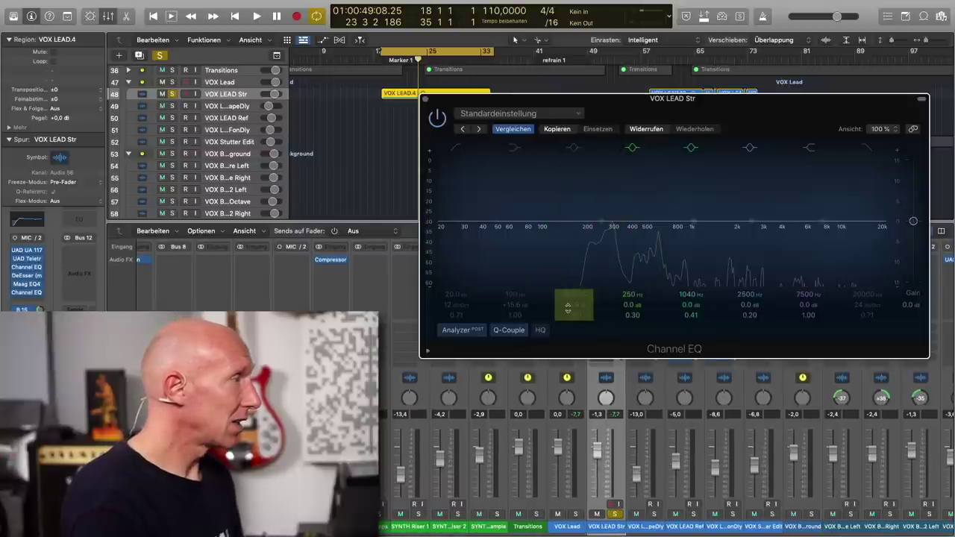
Re-enable the solo vocal's first bell band, reset its gain and cut it by 5.2 dB at 505 Hz during playback
{"action": "left_click", "coordinate": [578, 161]}
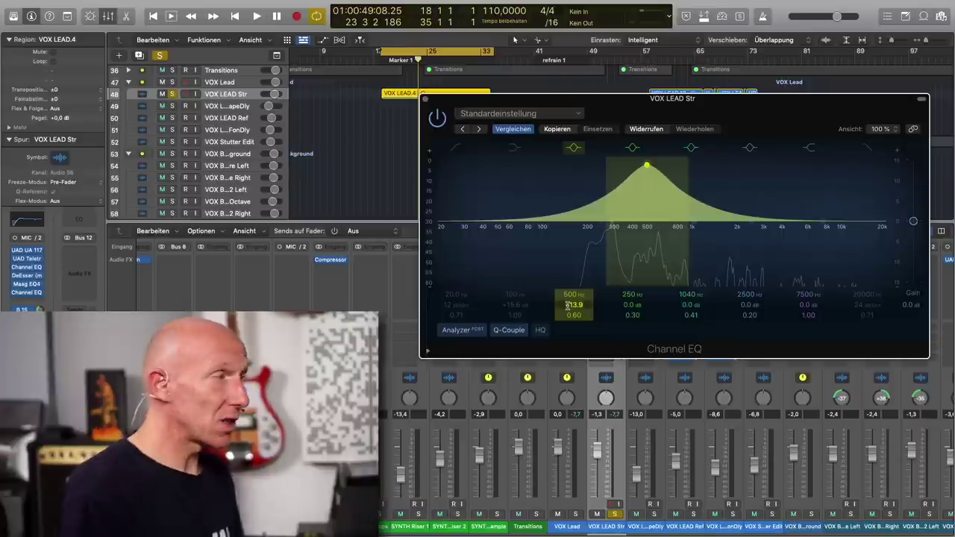
{"action": "left_click", "coordinate": [571, 305], "text": "alt"}
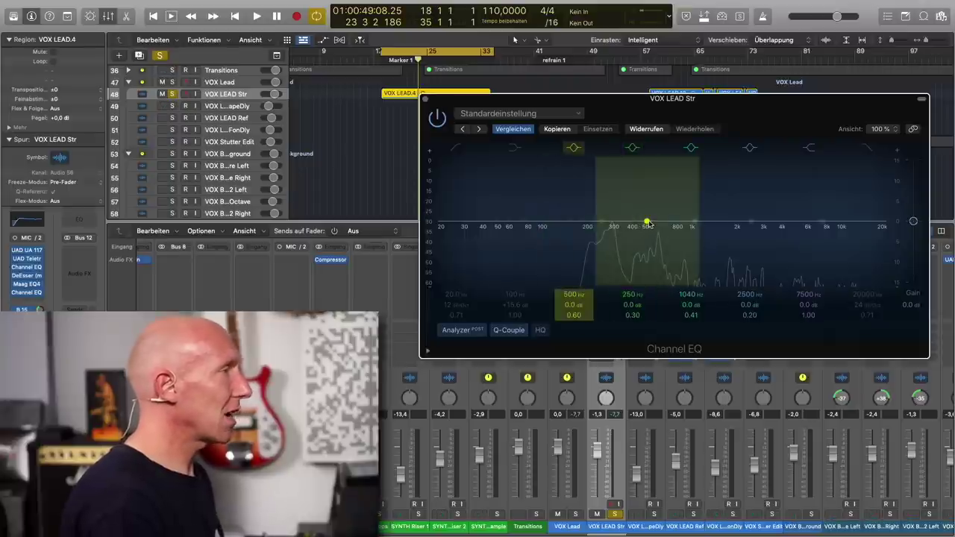
{"action": "key", "text": "space"}
{"action": "left_click_drag", "start_coordinate": [648, 224], "coordinate": [648, 247]}
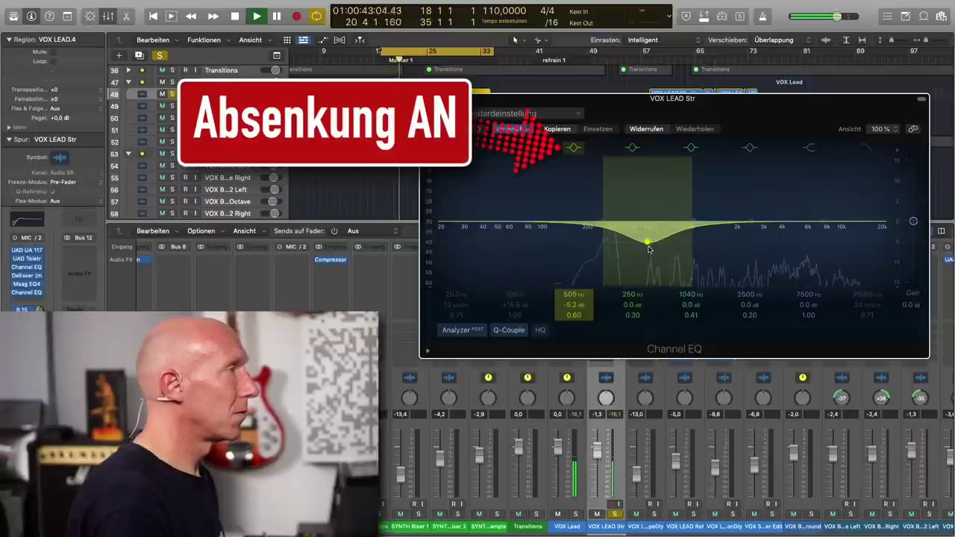
Compare the solo vocal with the 505 Hz cut off and on, leave the band off and close the Channel EQ
{"action": "left_click", "coordinate": [574, 149]}
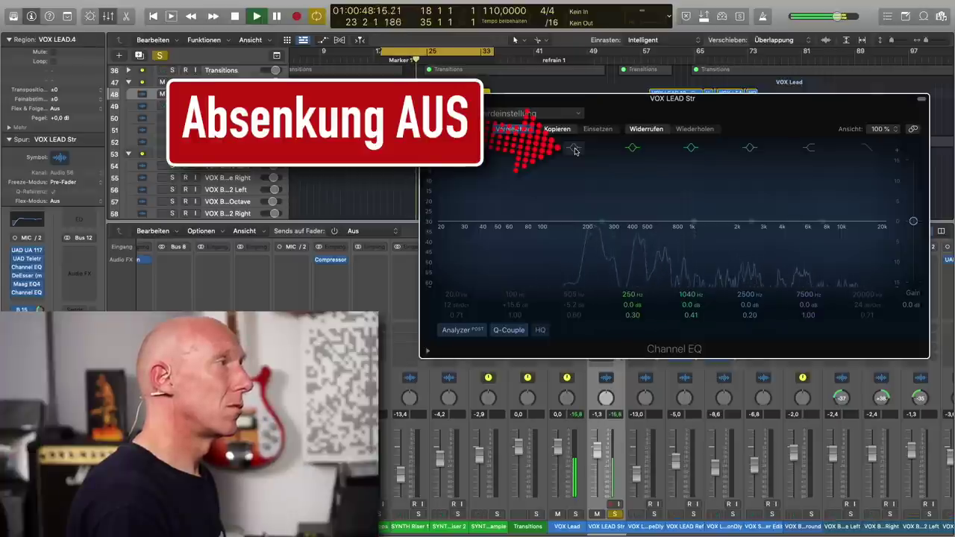
{"action": "left_click", "coordinate": [575, 149]}
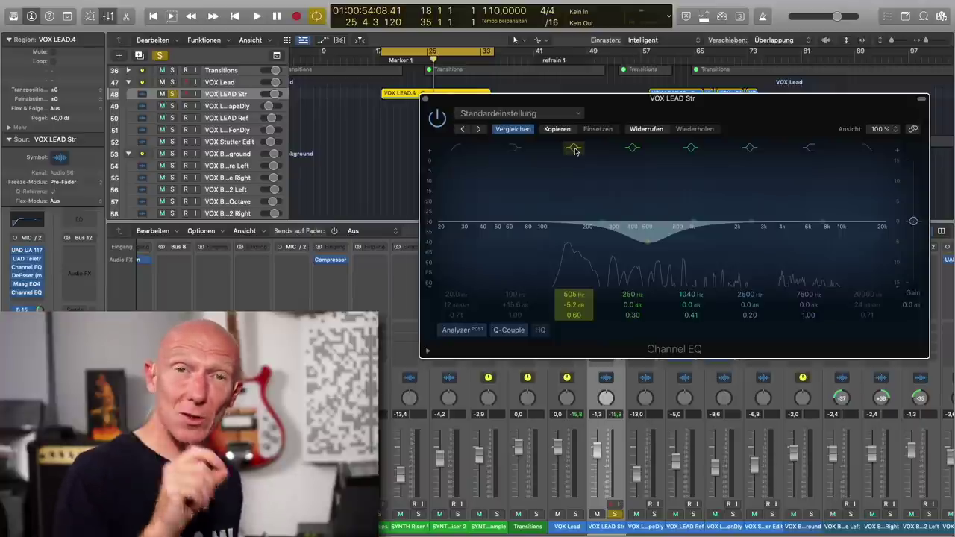
{"action": "left_click", "coordinate": [575, 148]}
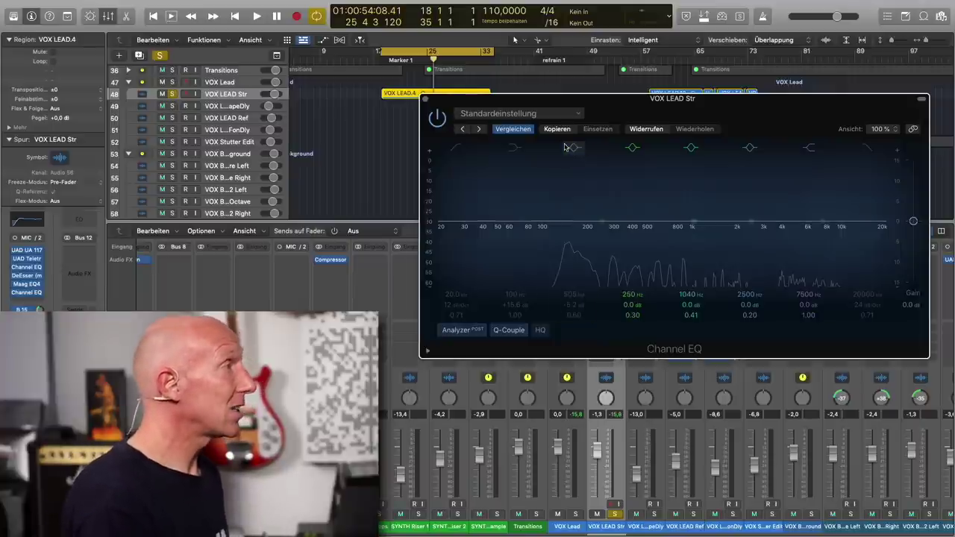
{"action": "left_click", "coordinate": [426, 100]}
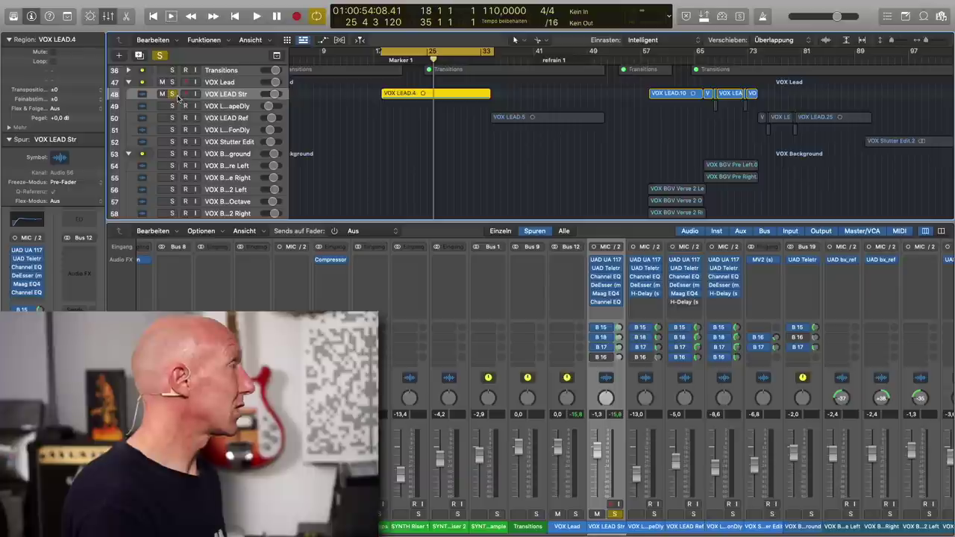
Open the Master's Channel EQ and set its first bell band to 500 Hz with 0 dB gain
{"action": "scroll", "coordinate": [503, 291], "scroll_direction": "right", "scroll_amount": 10}
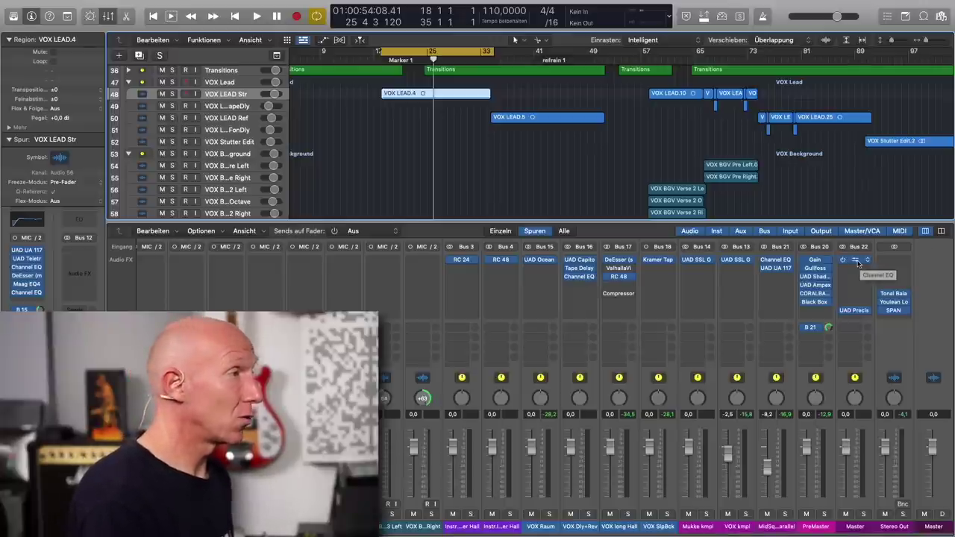
{"action": "left_click", "coordinate": [858, 263]}
{"action": "left_click_drag", "start_coordinate": [684, 166], "coordinate": [674, 151]}
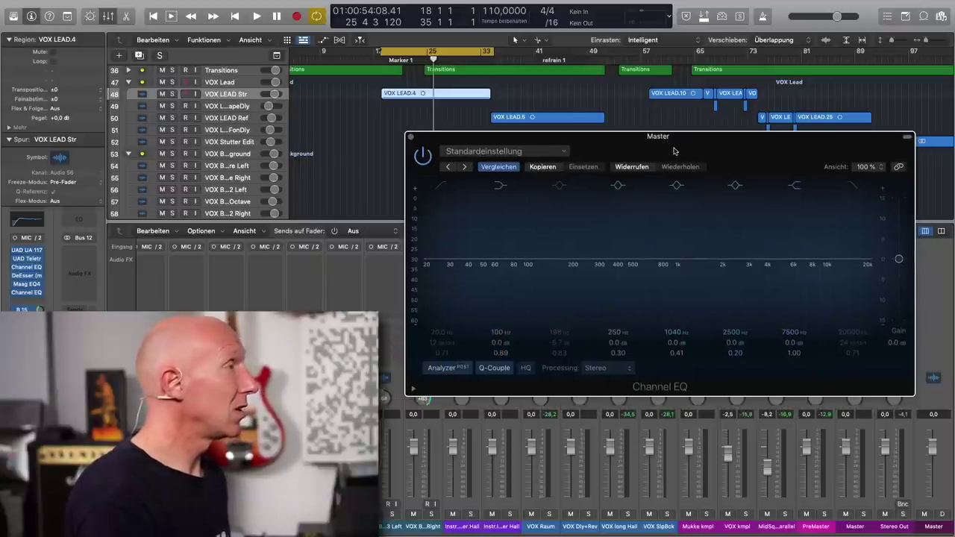
{"action": "left_click", "coordinate": [550, 186]}
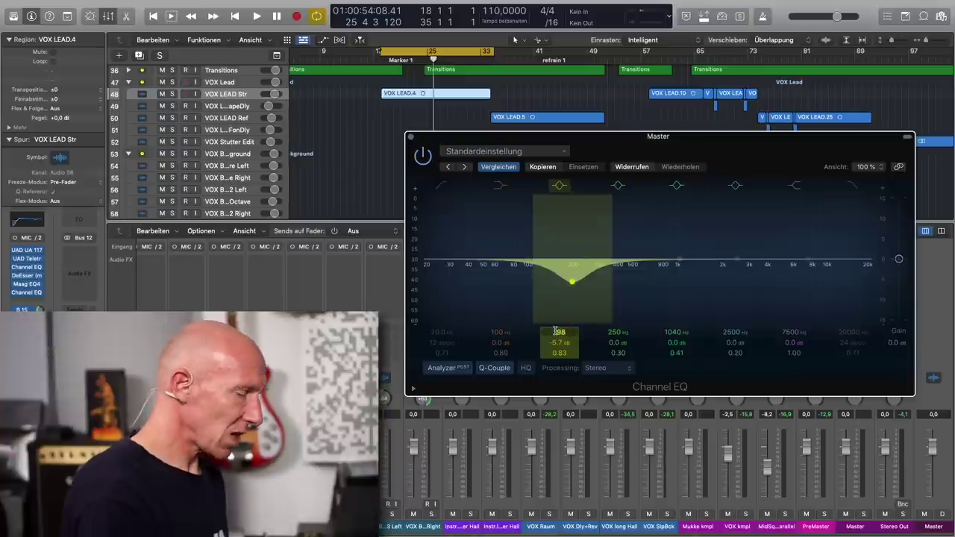
{"action": "key", "text": "Return"}
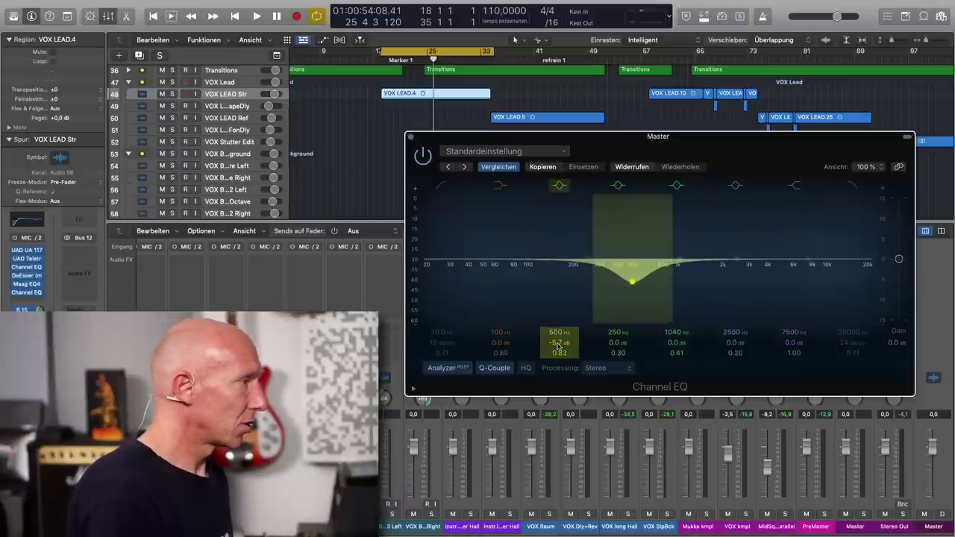
{"action": "left_click", "coordinate": [559, 342], "text": "alt"}
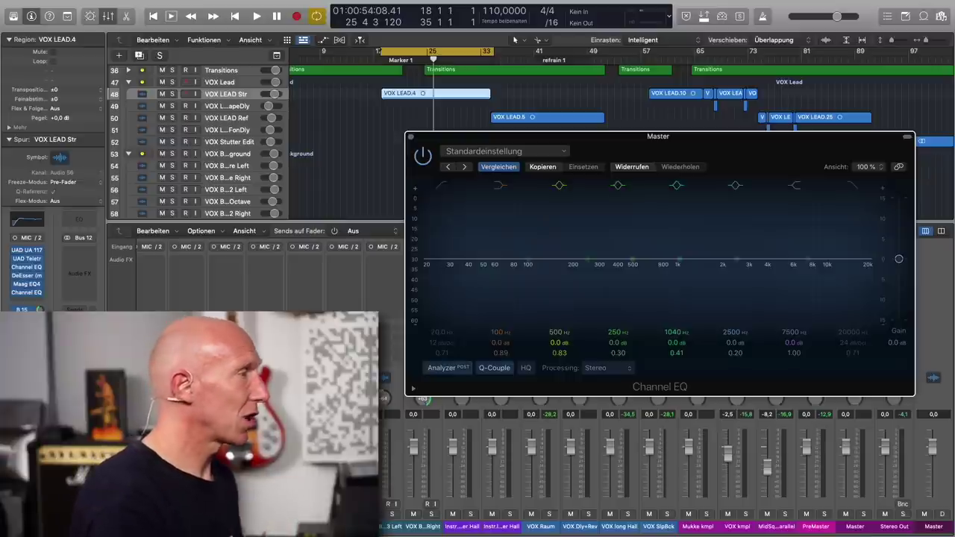
Move the cycle range to refrain 1 and strongly boost the Master's 500 Hz bell band during playback
{"action": "left_click", "coordinate": [560, 63]}
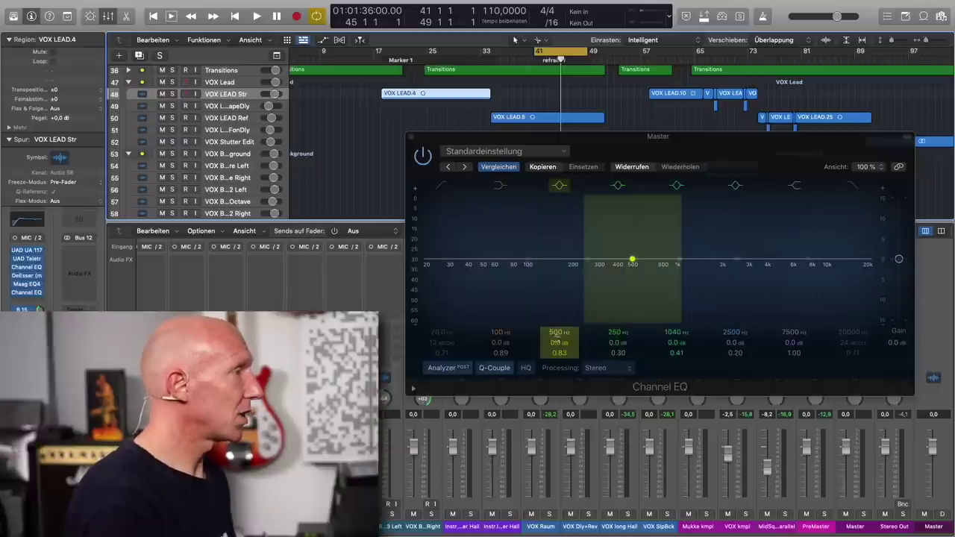
{"action": "key", "text": "space"}
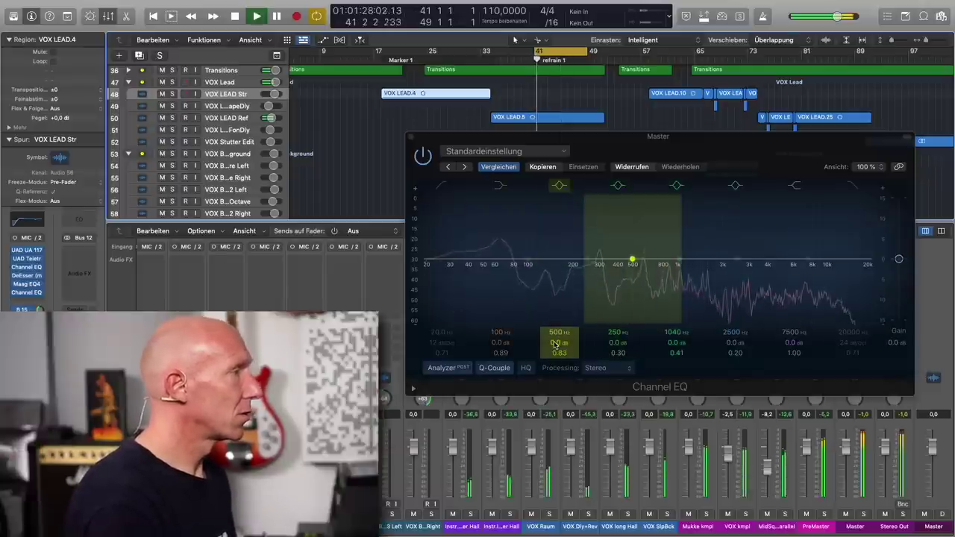
{"action": "left_click_drag", "start_coordinate": [556, 345], "coordinate": [556, 302]}
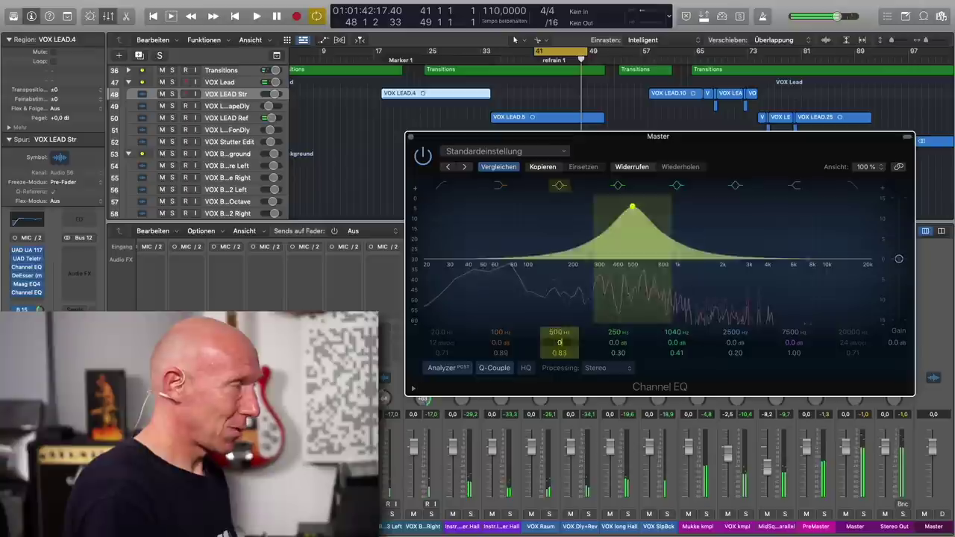
Reset the Master's 500 Hz band gain and cut the band by 2.5 dB at 496 Hz during playback
{"action": "left_click", "coordinate": [555, 342], "text": "alt"}
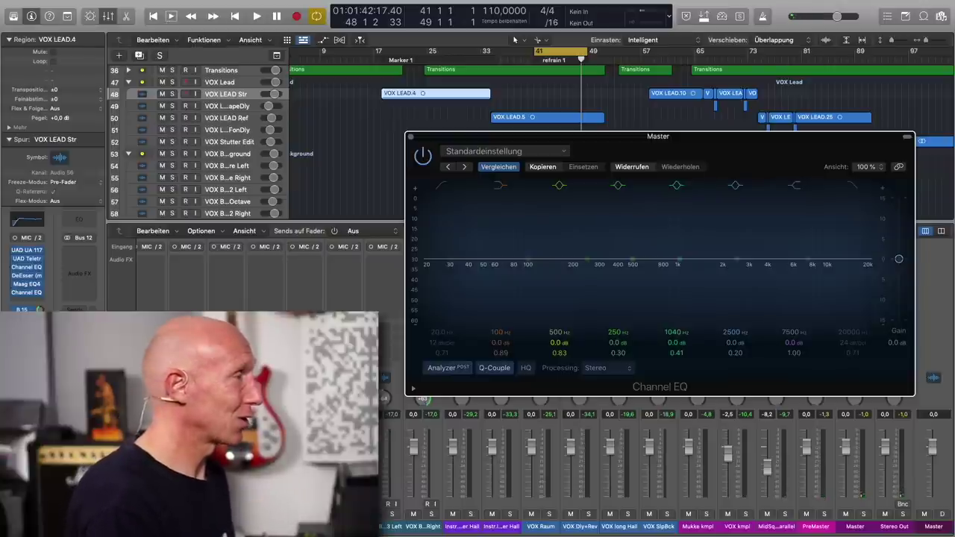
{"action": "key", "text": "space"}
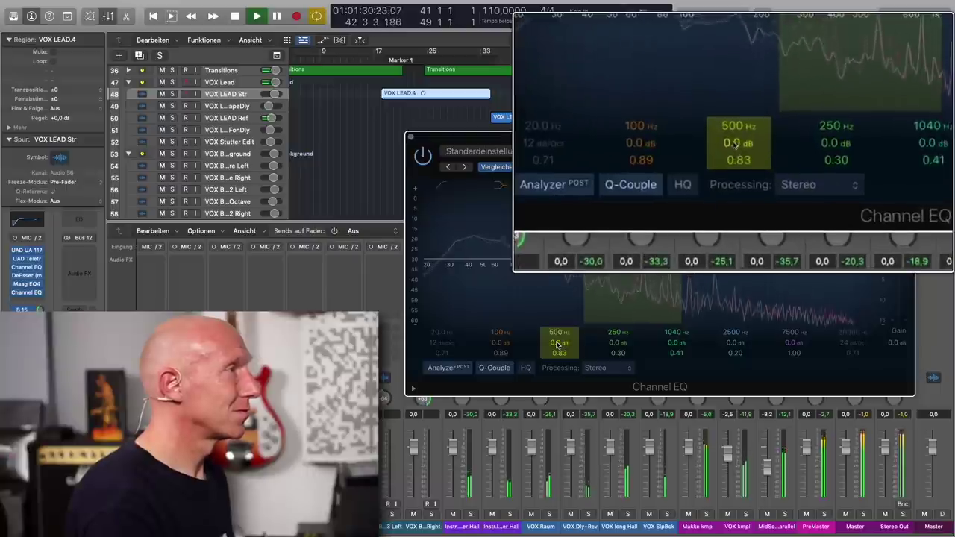
{"action": "left_click_drag", "start_coordinate": [734, 145], "coordinate": [735, 145]}
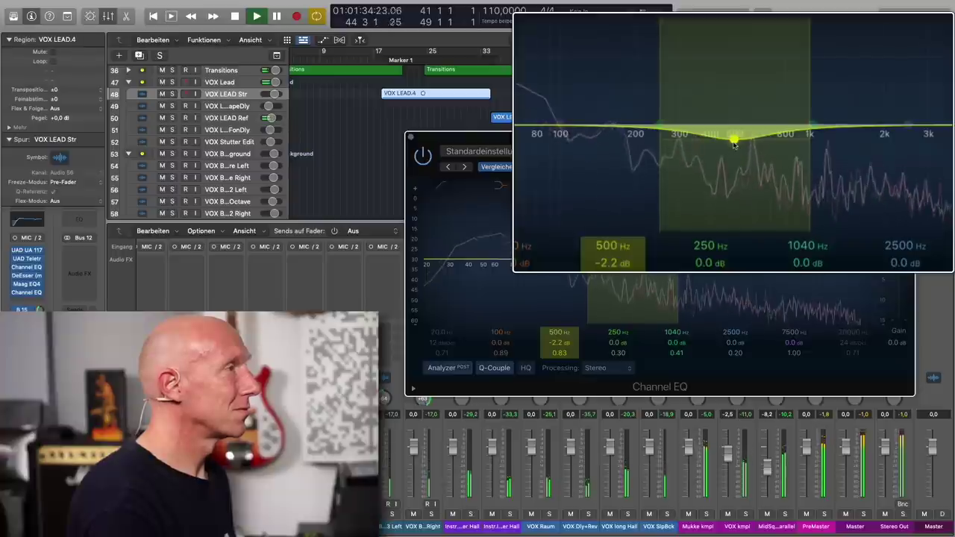
{"action": "left_click_drag", "start_coordinate": [632, 277], "coordinate": [632, 282]}
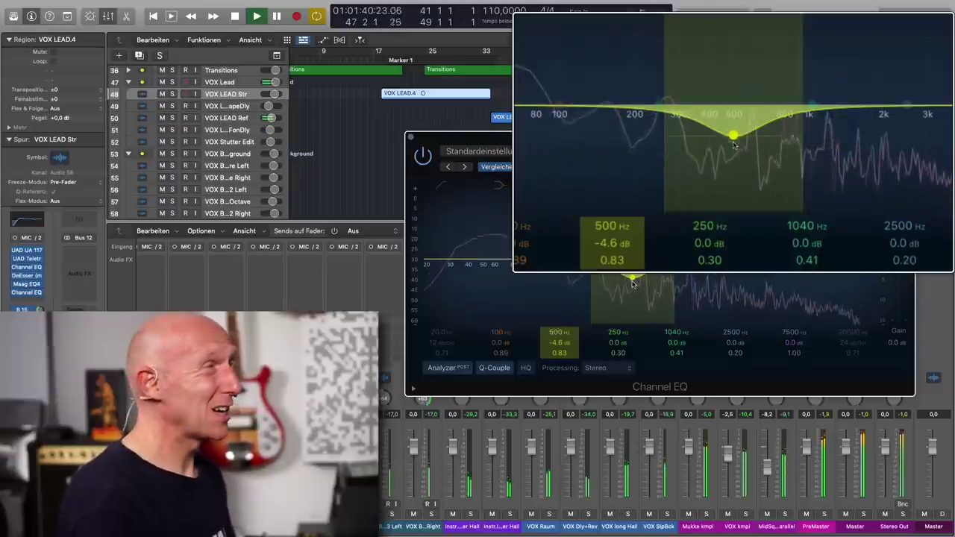
{"action": "left_click_drag", "start_coordinate": [633, 283], "coordinate": [632, 278]}
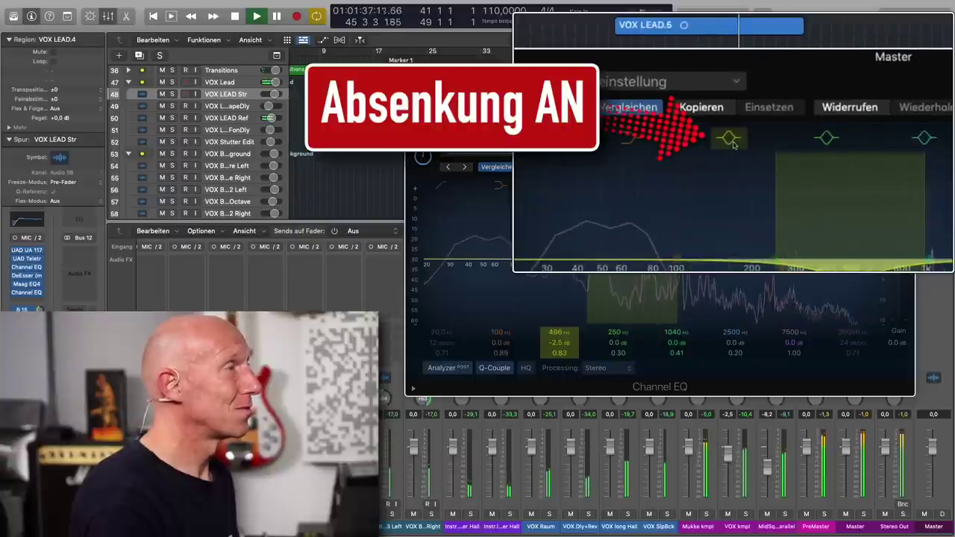
Compare the full mix with the 496 Hz cut off and on, leave the band off and close the Master's Channel EQ
{"action": "left_click", "coordinate": [730, 139]}
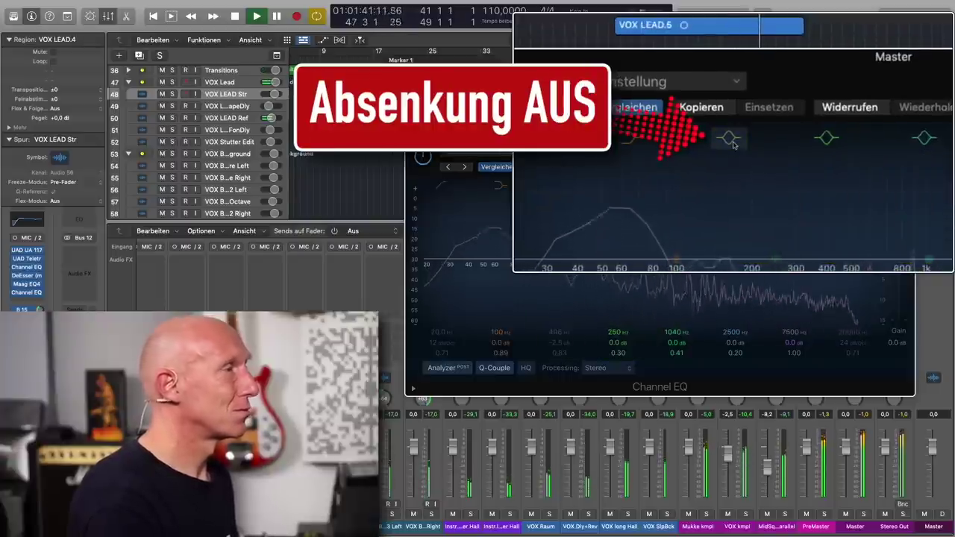
{"action": "left_click", "coordinate": [730, 139]}
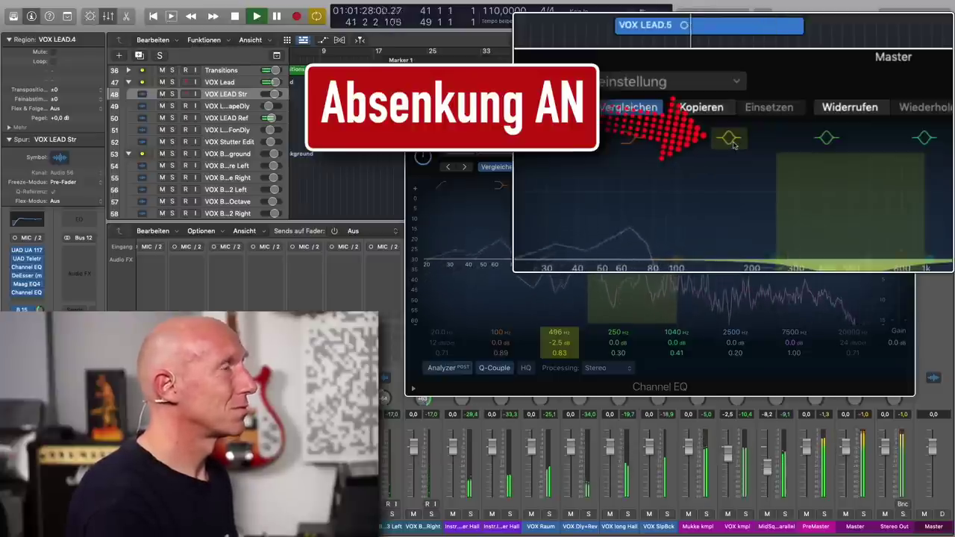
{"action": "left_click", "coordinate": [730, 138]}
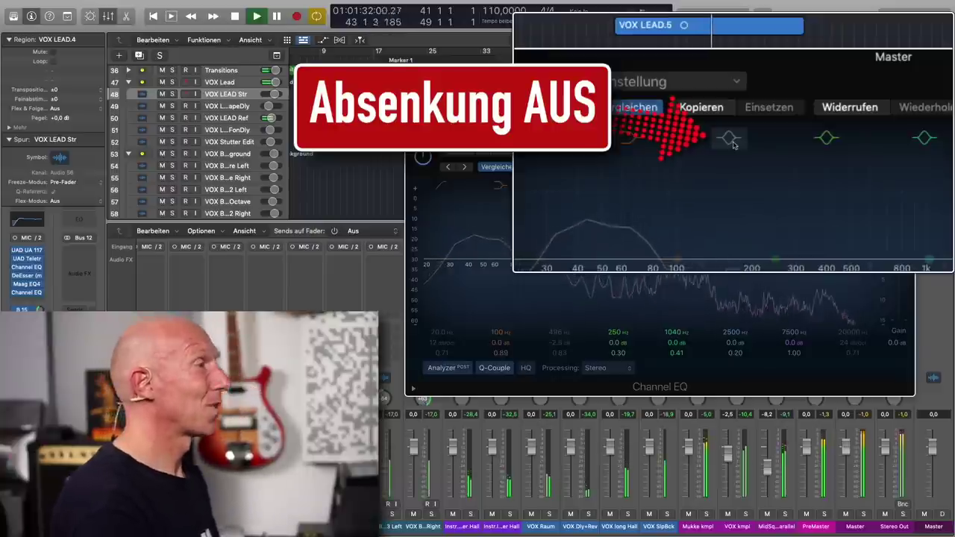
{"action": "left_click", "coordinate": [730, 139]}
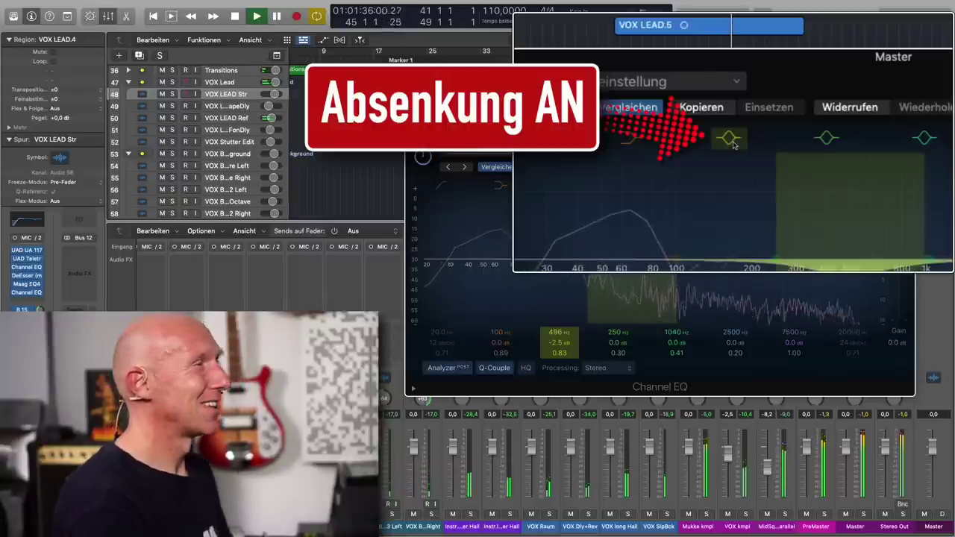
{"action": "key", "text": "space"}
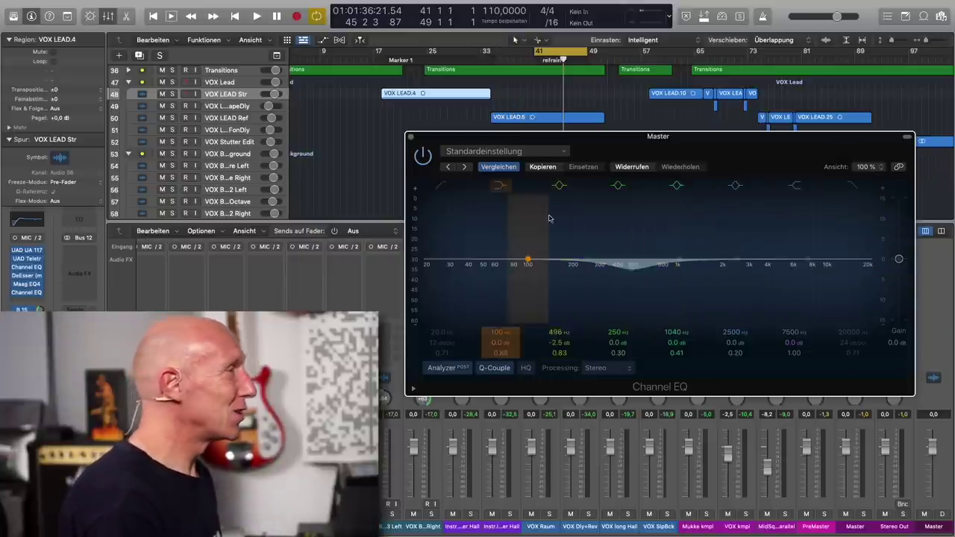
{"action": "left_click", "coordinate": [561, 189]}
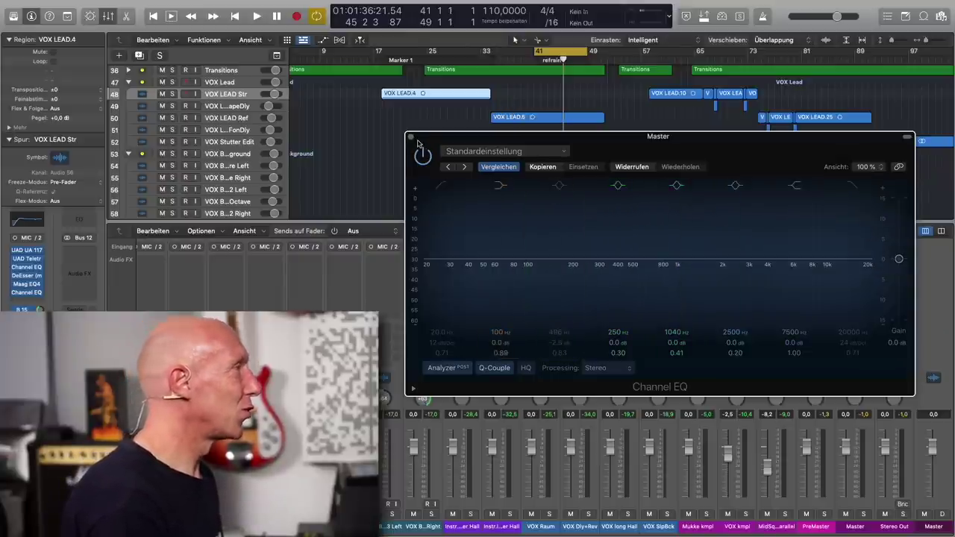
{"action": "left_click", "coordinate": [412, 139]}
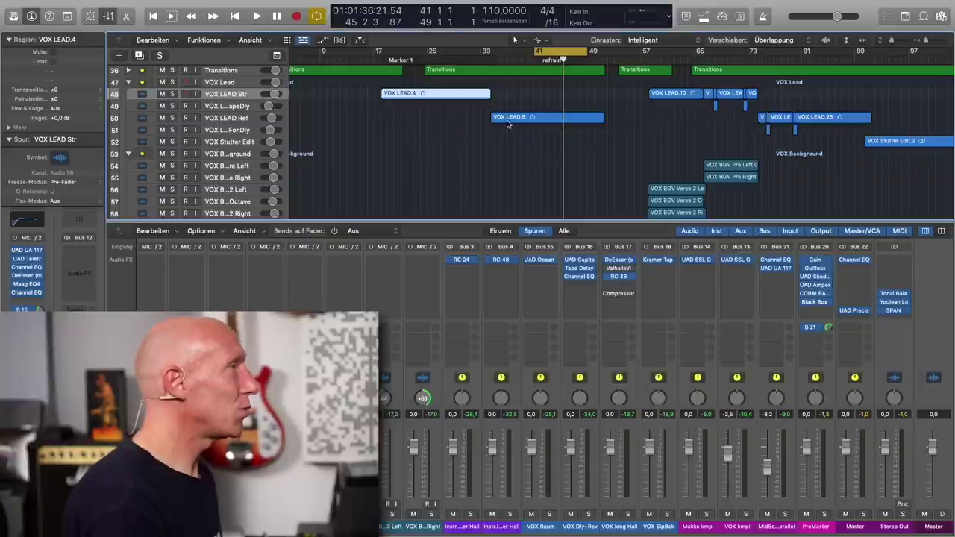
Move the cycle range to Marker 1, then solo and select the VOX LEAD Str track
{"action": "left_click", "coordinate": [403, 61]}
{"action": "left_click", "coordinate": [172, 94]}
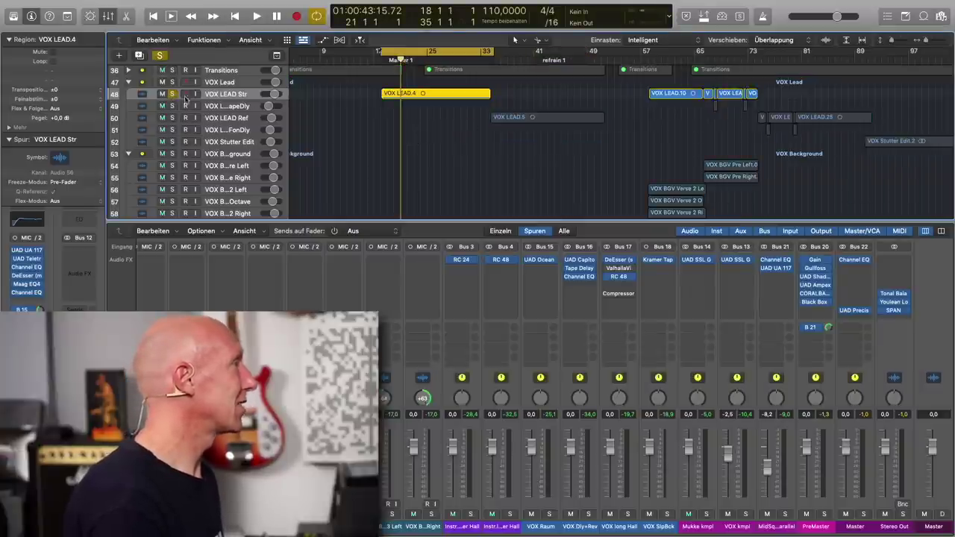
{"action": "left_click", "coordinate": [248, 106]}
{"action": "left_click", "coordinate": [240, 95]}
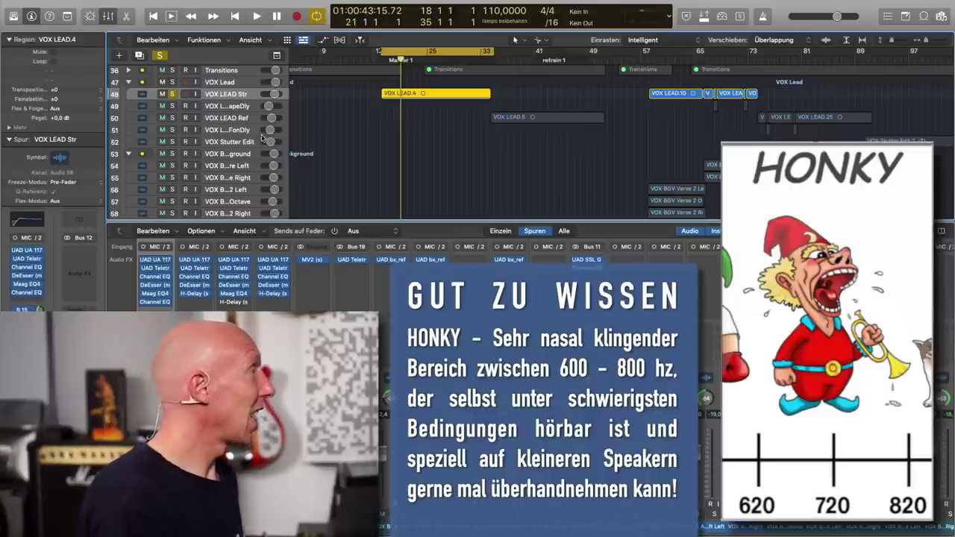
Open the last Channel EQ on VOX LEAD Str, set its first bell band to 750 Hz with 0 dB gain and start playback
{"action": "scroll", "coordinate": [262, 138], "scroll_direction": "up", "scroll_amount": 2}
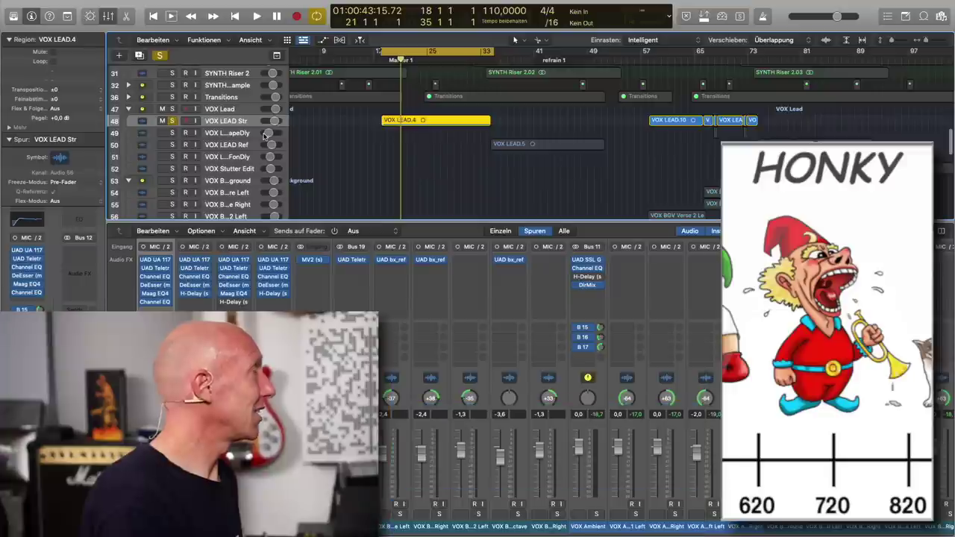
{"action": "scroll", "coordinate": [334, 294], "scroll_direction": "left", "scroll_amount": 10}
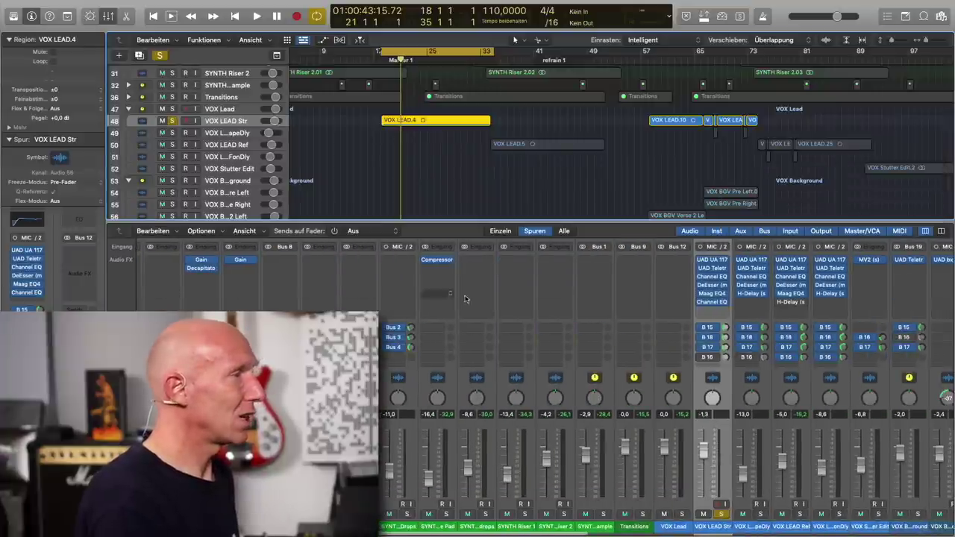
{"action": "left_click", "coordinate": [710, 301]}
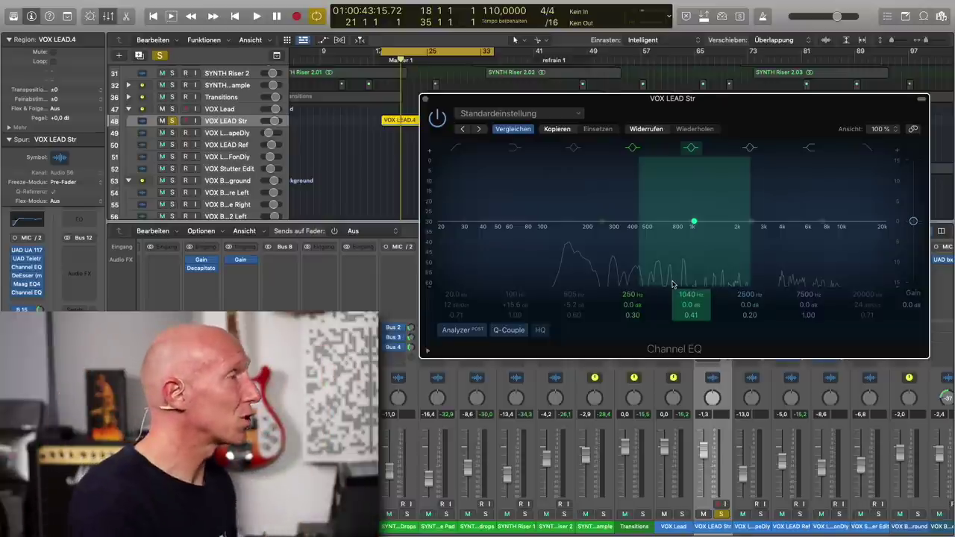
{"action": "left_click", "coordinate": [578, 150]}
{"action": "type", "text": "750"}
{"action": "key", "text": "Return"}
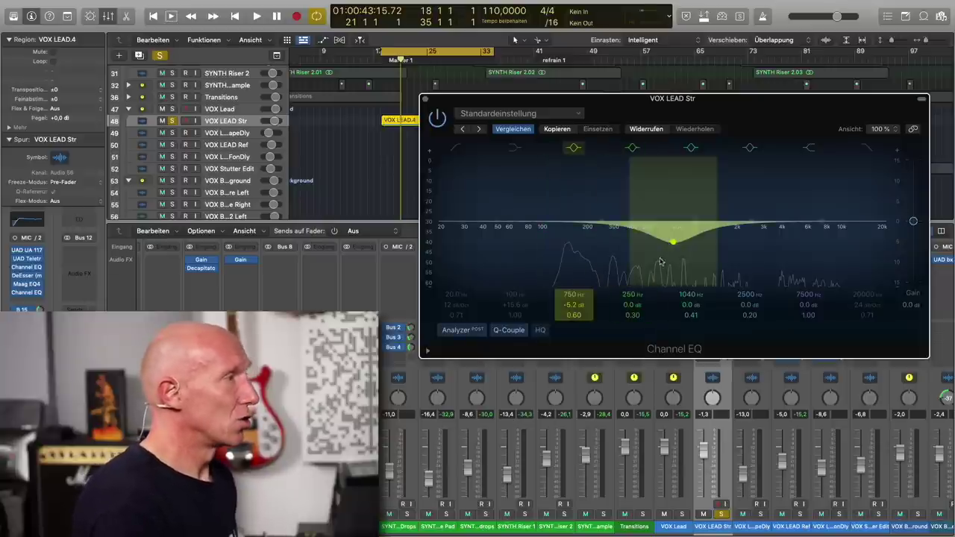
{"action": "left_click", "coordinate": [568, 305], "text": "alt"}
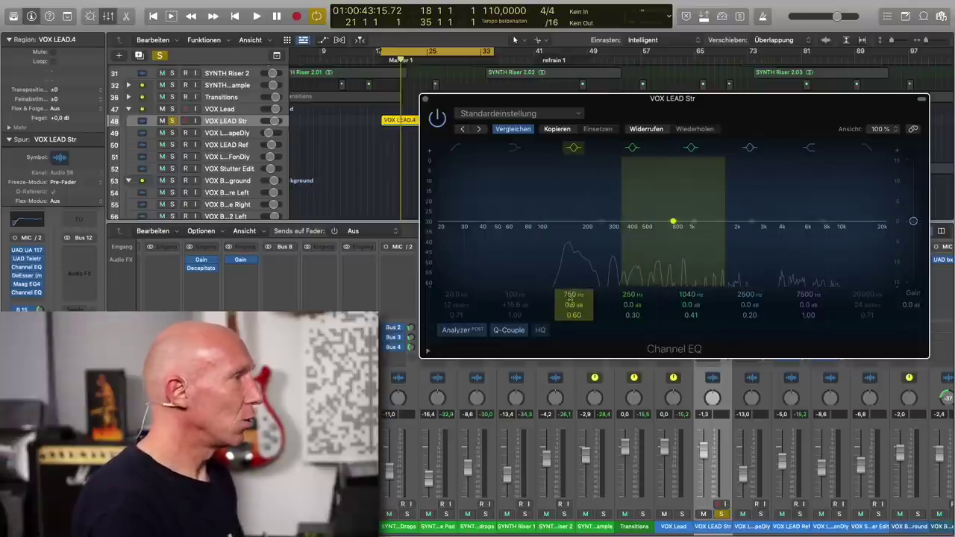
{"action": "key", "text": "space"}
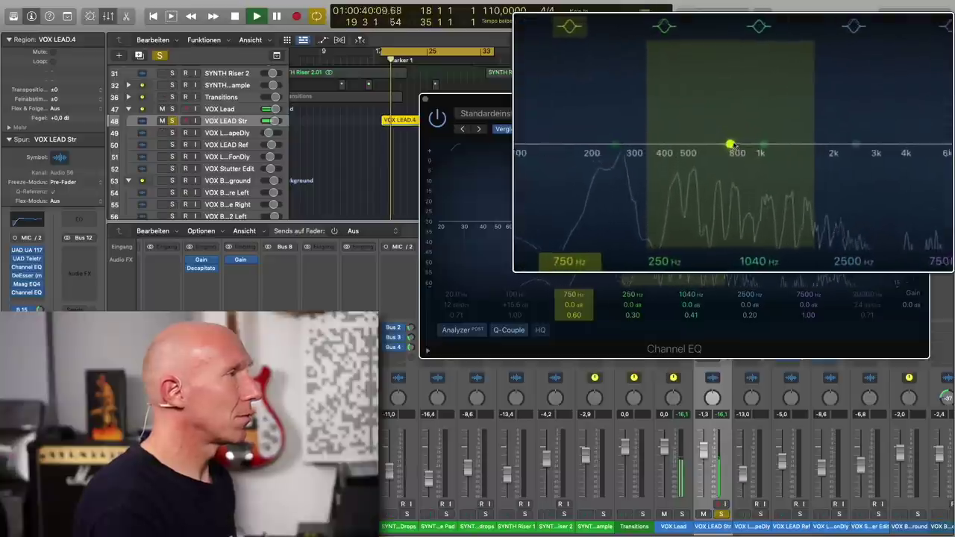
Boost the 750 Hz band of the lead vocal's Channel EQ by 12.4 dB at 755 Hz while listening, and stop playback
{"action": "left_click_drag", "start_coordinate": [676, 221], "coordinate": [674, 180]}
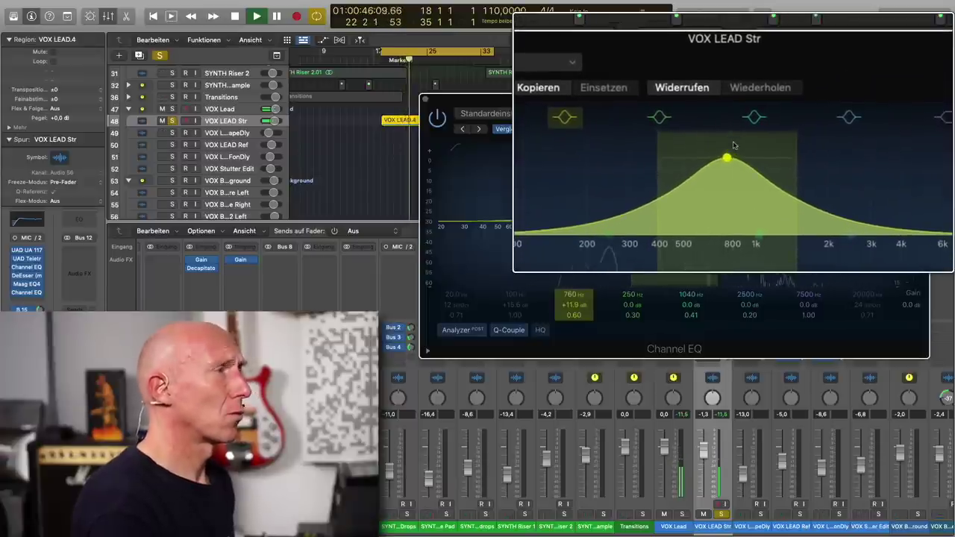
{"action": "left_click_drag", "start_coordinate": [674, 179], "coordinate": [674, 178]}
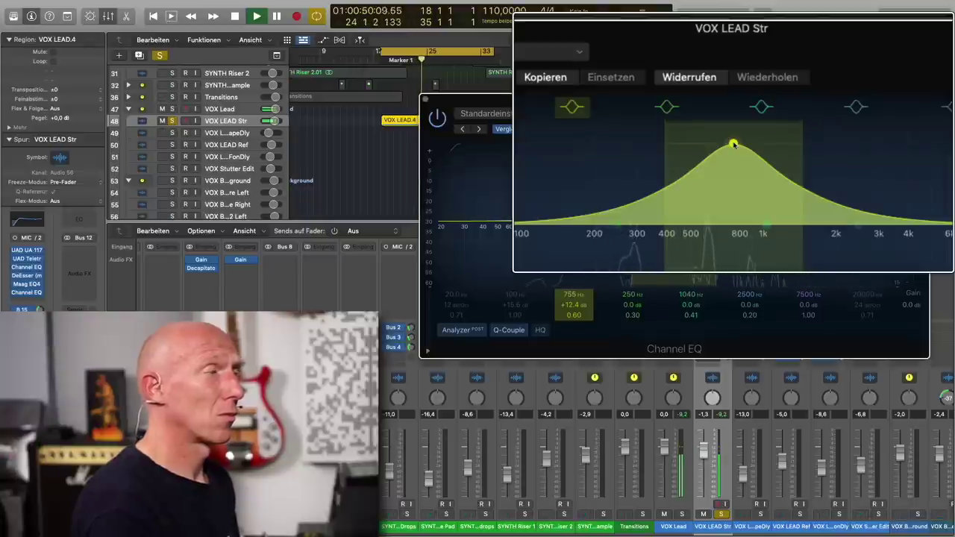
{"action": "key", "text": "space"}
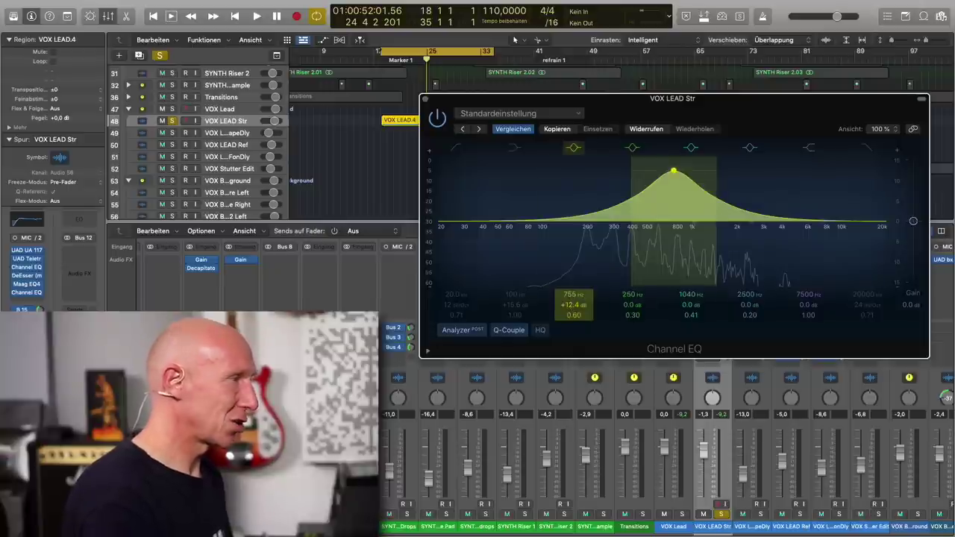
Reset the vocal band's gain to 0 dB, cut it by 5.3 dB at 740 Hz during playback and stop
{"action": "key", "text": "Return"}
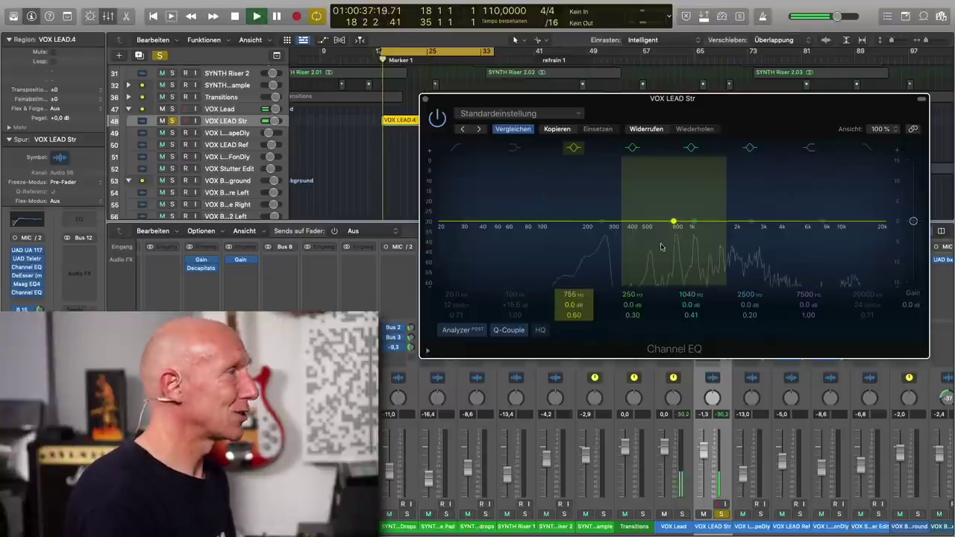
{"action": "left_click_drag", "start_coordinate": [673, 223], "coordinate": [674, 252]}
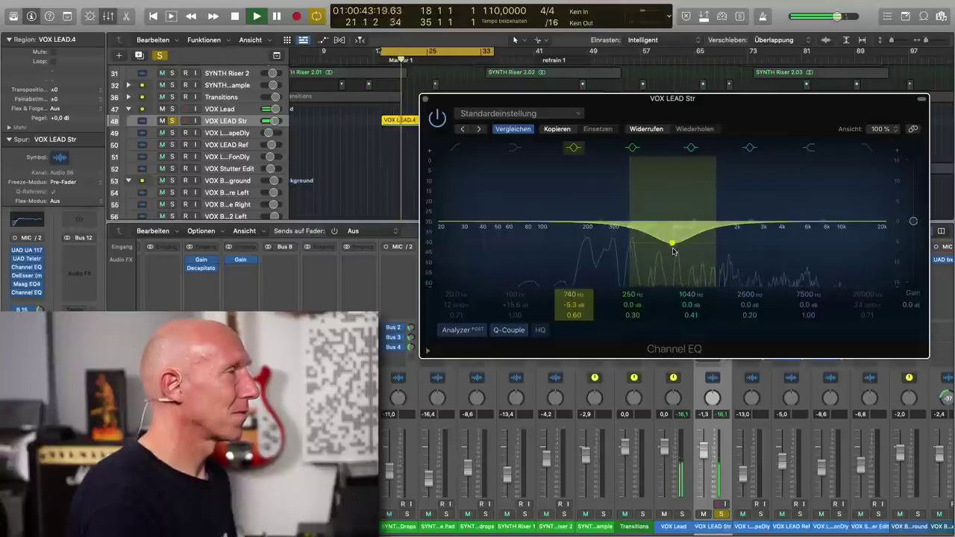
{"action": "key", "text": "space"}
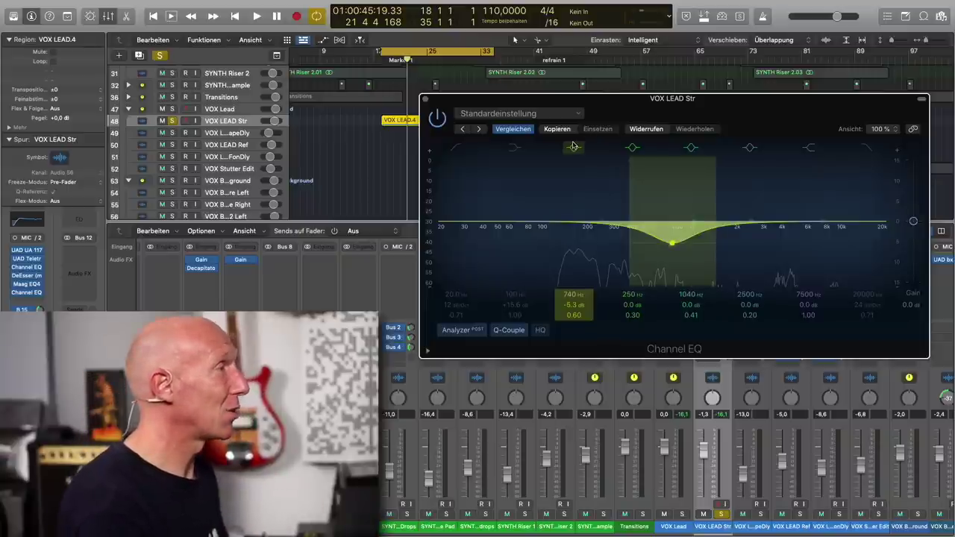
Compare the soloed vocal with the 740 Hz cut off and on, leave the band off and close the Channel EQ
{"action": "key", "text": "space"}
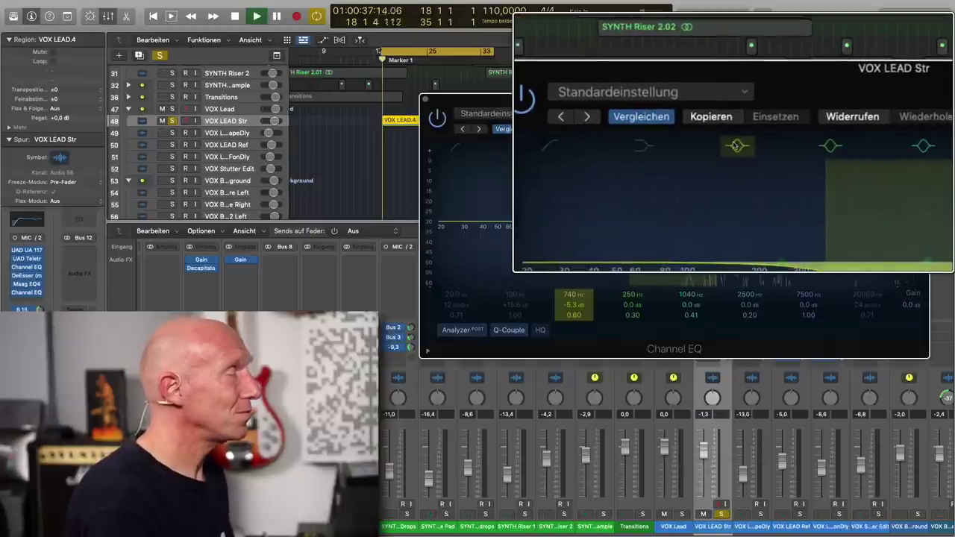
{"action": "left_click", "coordinate": [736, 146]}
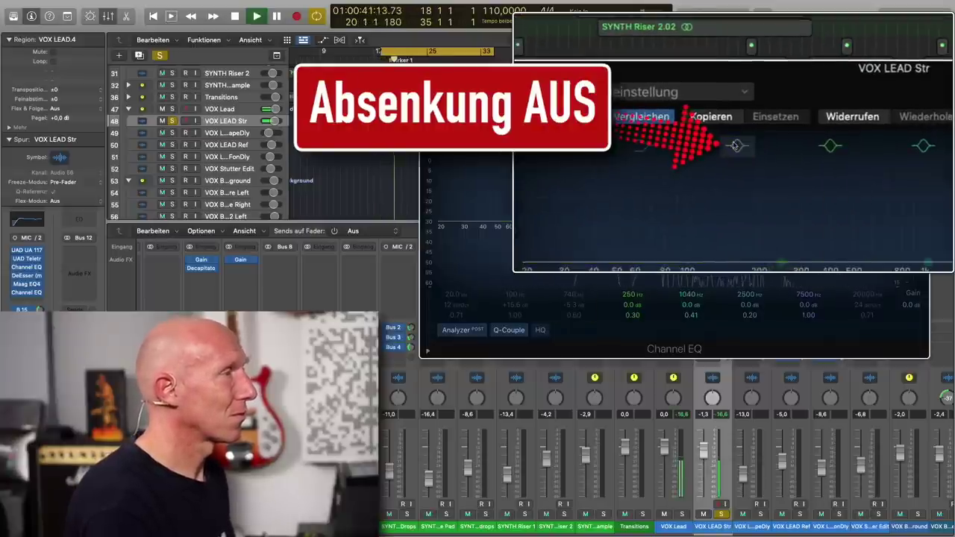
{"action": "left_click", "coordinate": [737, 146]}
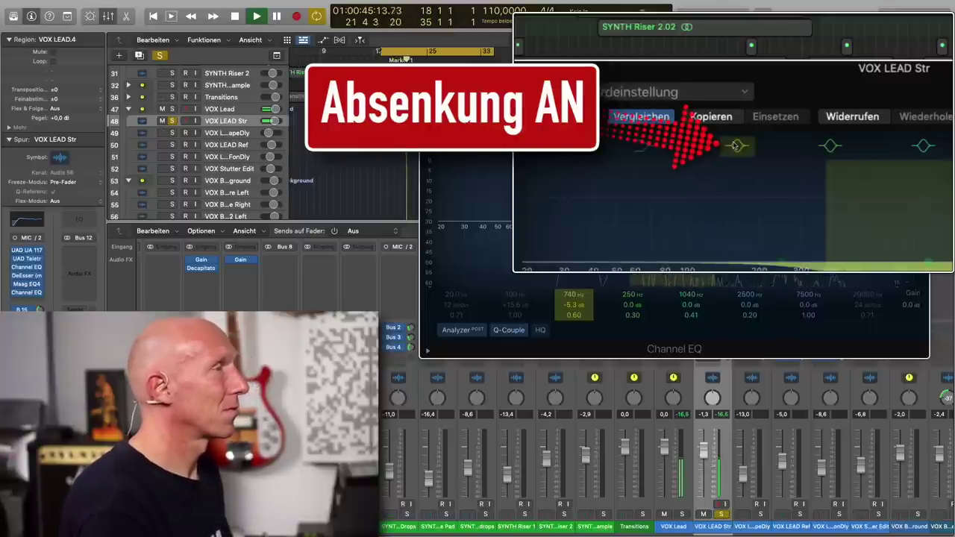
{"action": "left_click", "coordinate": [737, 146]}
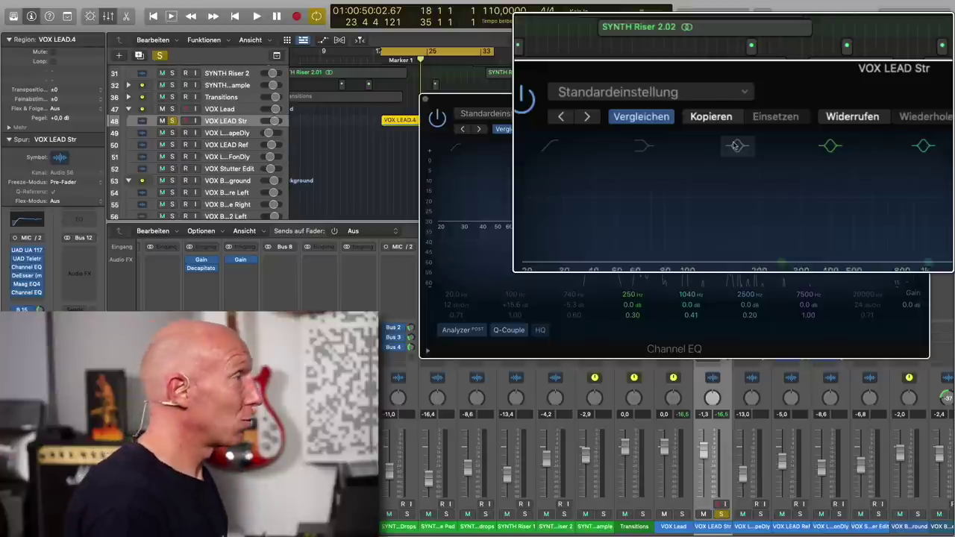
{"action": "left_click", "coordinate": [425, 99]}
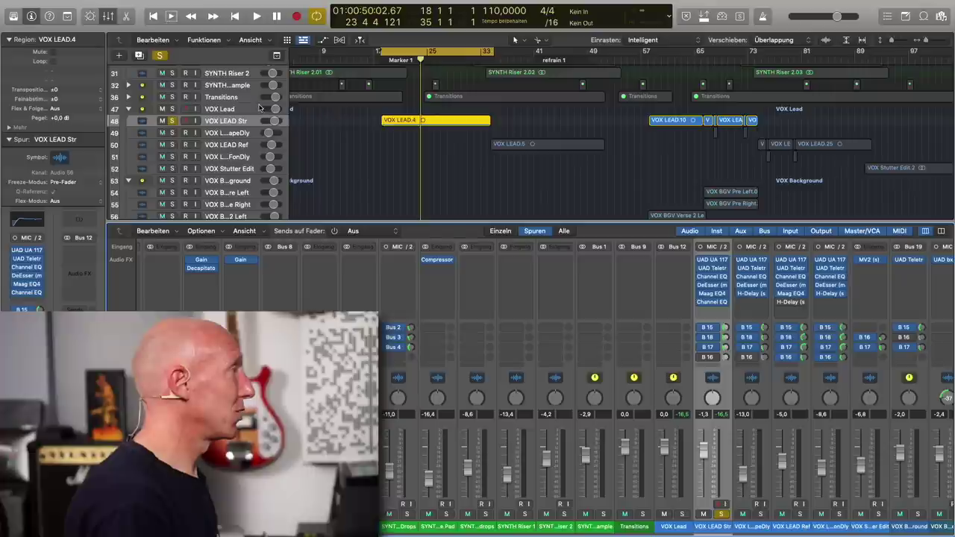
Unsolo the VOX LEAD Str track and move the cycle range to the refrain 1 marker
{"action": "left_click", "coordinate": [172, 122]}
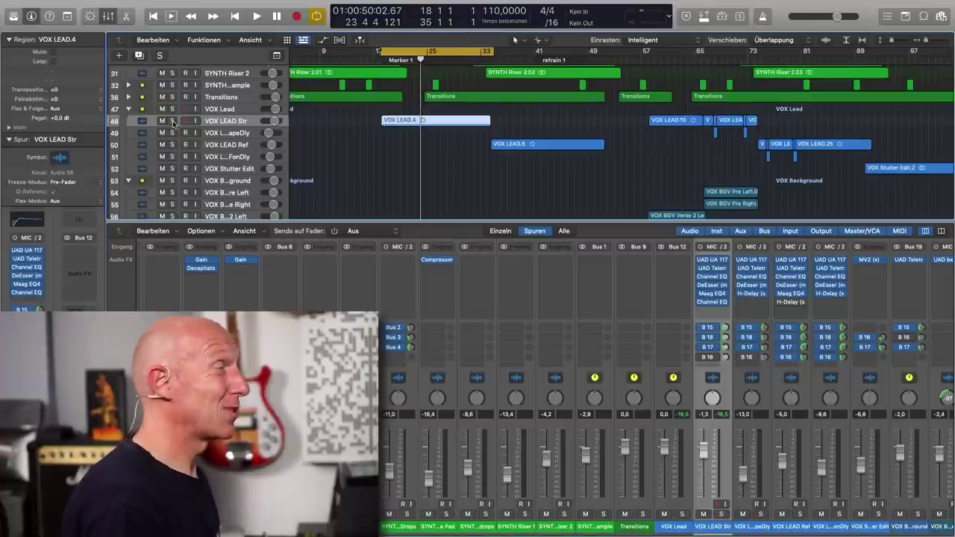
{"action": "left_click", "coordinate": [567, 60]}
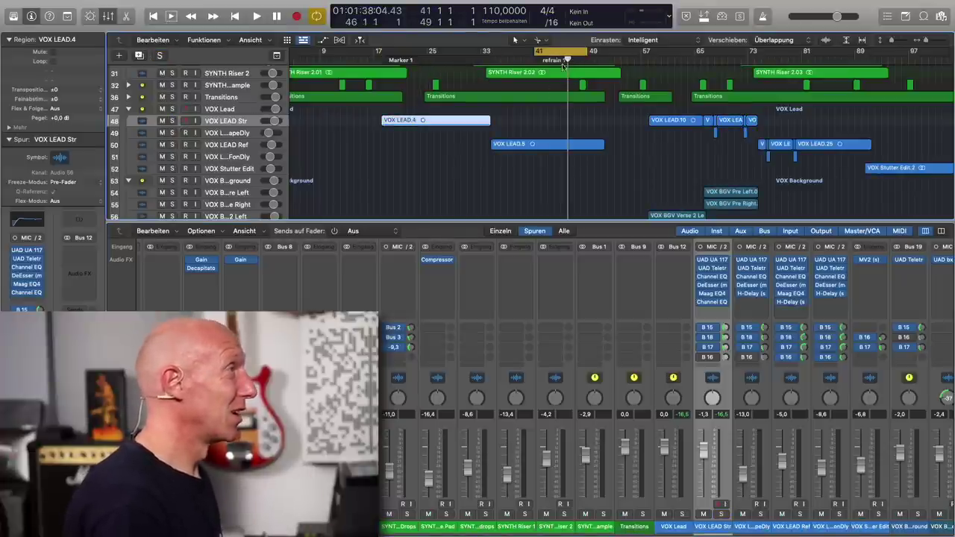
Open the Master's Channel EQ, enable its first bell band and set it to 750 Hz with 0 dB gain
{"action": "scroll", "coordinate": [569, 341], "scroll_direction": "right", "scroll_amount": 10}
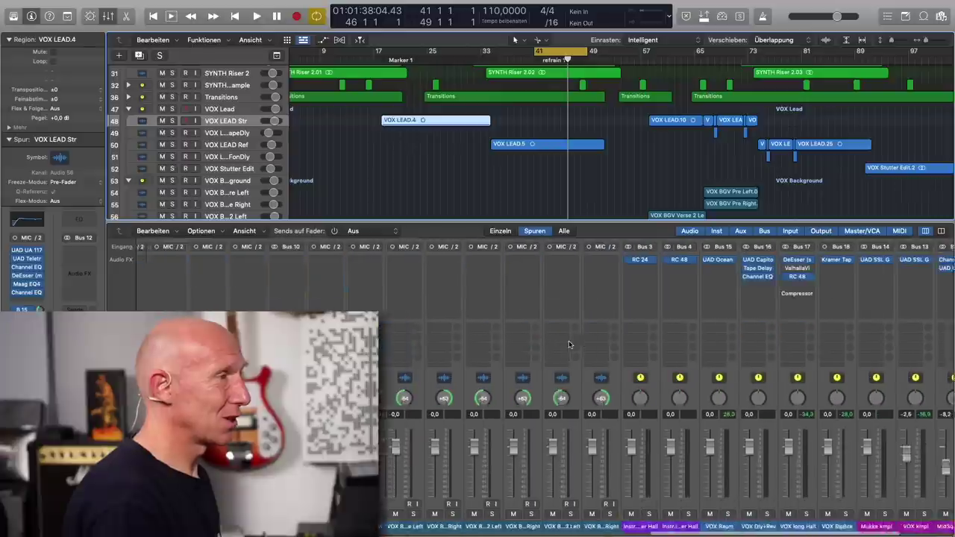
{"action": "left_click", "coordinate": [855, 262]}
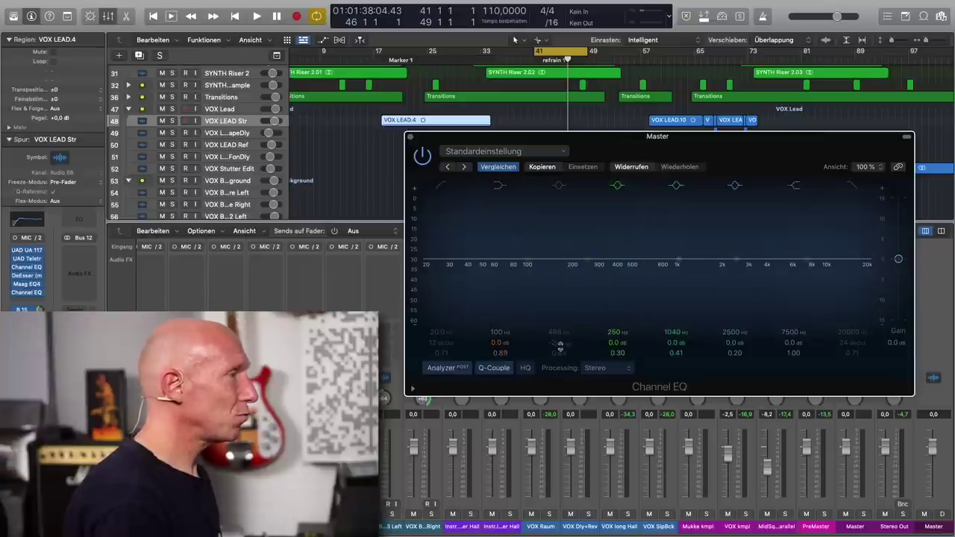
{"action": "left_click", "coordinate": [559, 186]}
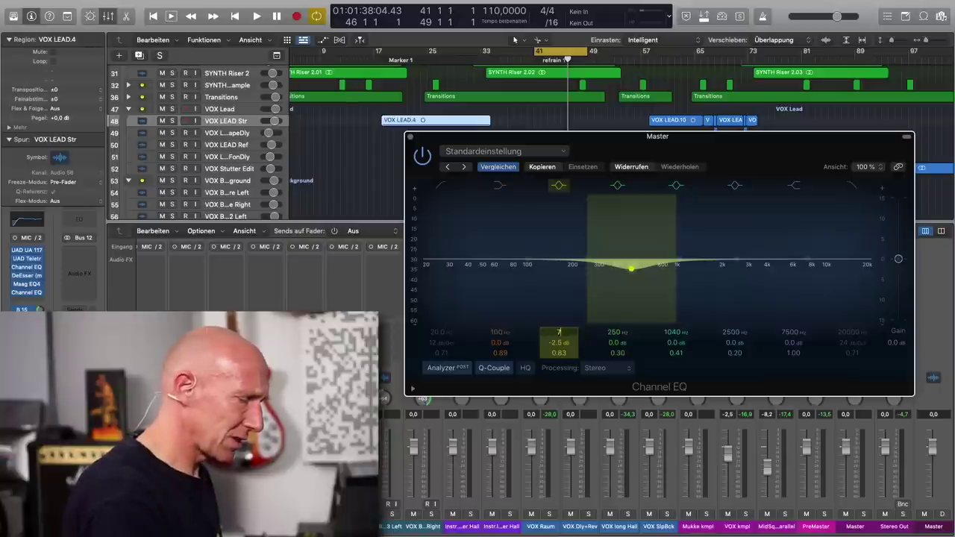
{"action": "key", "text": "Return"}
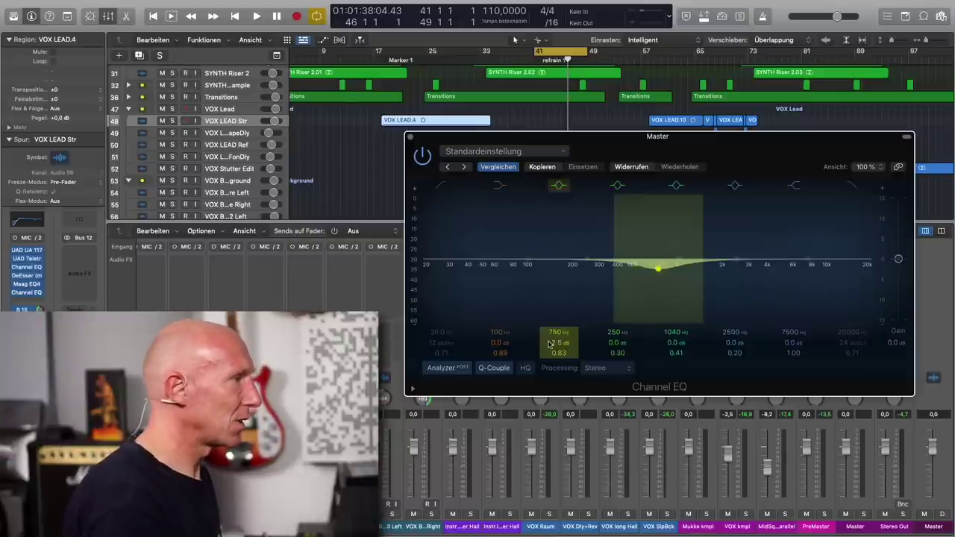
{"action": "type", "text": "0"}
{"action": "key", "text": "Return"}
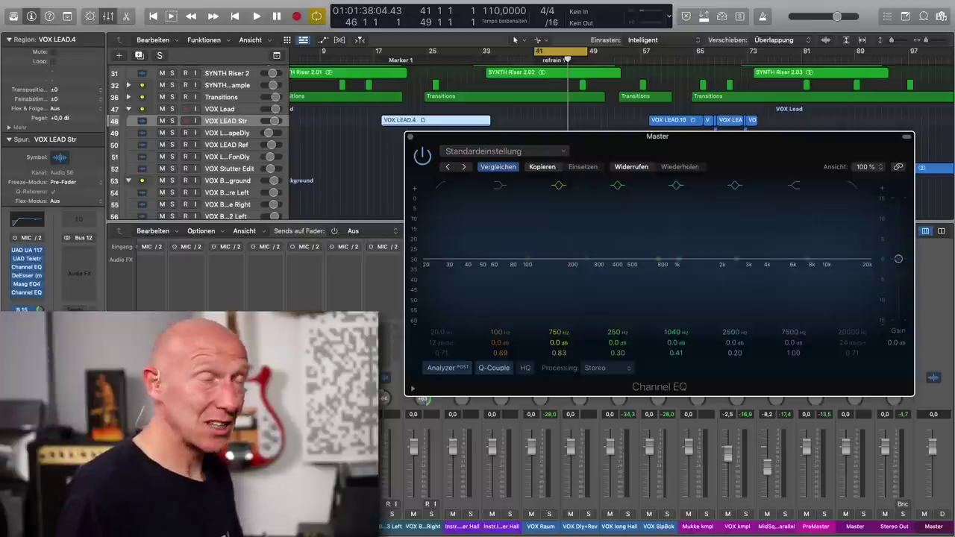
Boost the Master's 750 Hz band by 10.2 dB at 735 Hz during playback, and reset its gain to 0 dB
{"action": "key", "text": "space"}
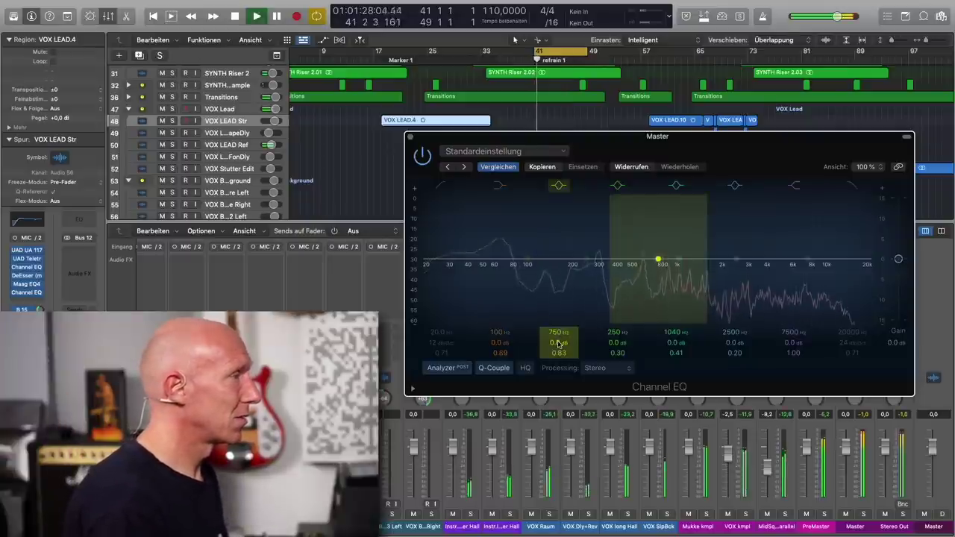
{"action": "left_click_drag", "start_coordinate": [659, 259], "coordinate": [657, 208]}
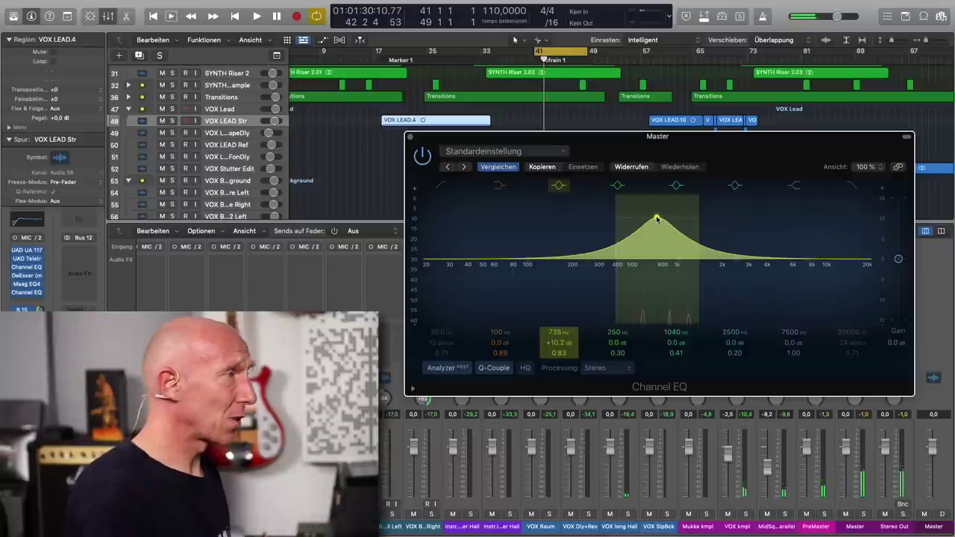
{"action": "left_click", "coordinate": [558, 343], "text": "alt"}
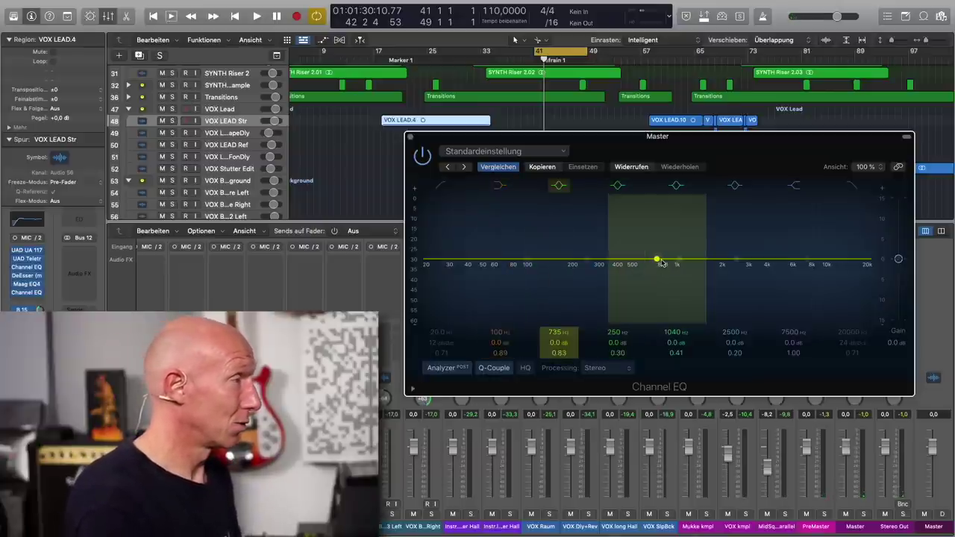
Restart playback of the refrain and cut the Master's first bell band by 7.0 dB at 750 Hz
{"action": "key", "text": "space"}
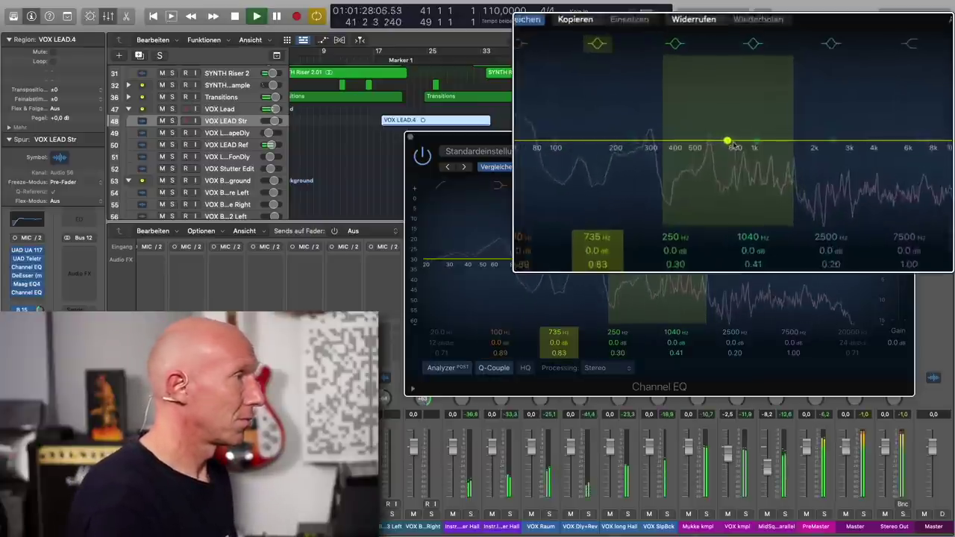
{"action": "left_click_drag", "start_coordinate": [734, 143], "coordinate": [735, 146]}
{"action": "left_click_drag", "start_coordinate": [657, 272], "coordinate": [657, 277]}
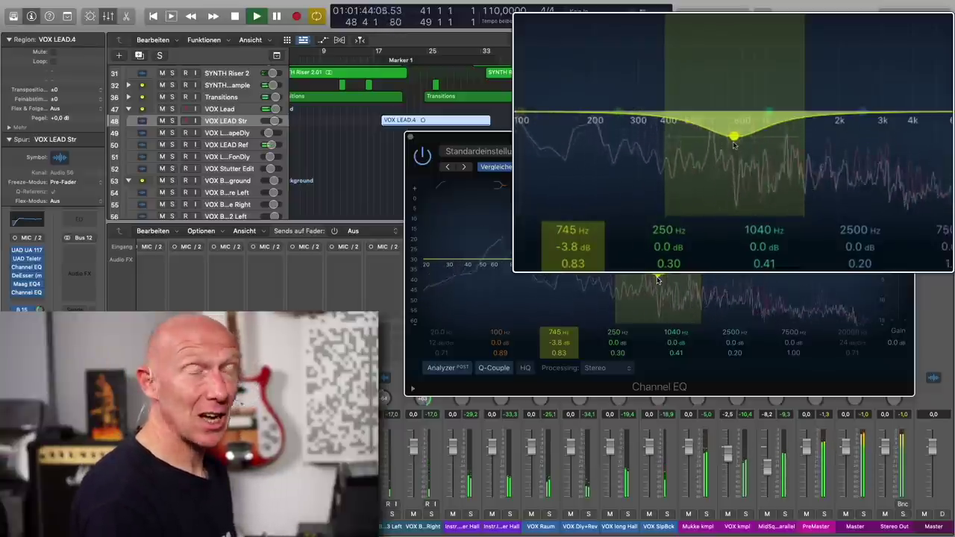
{"action": "left_click_drag", "start_coordinate": [657, 278], "coordinate": [657, 290]}
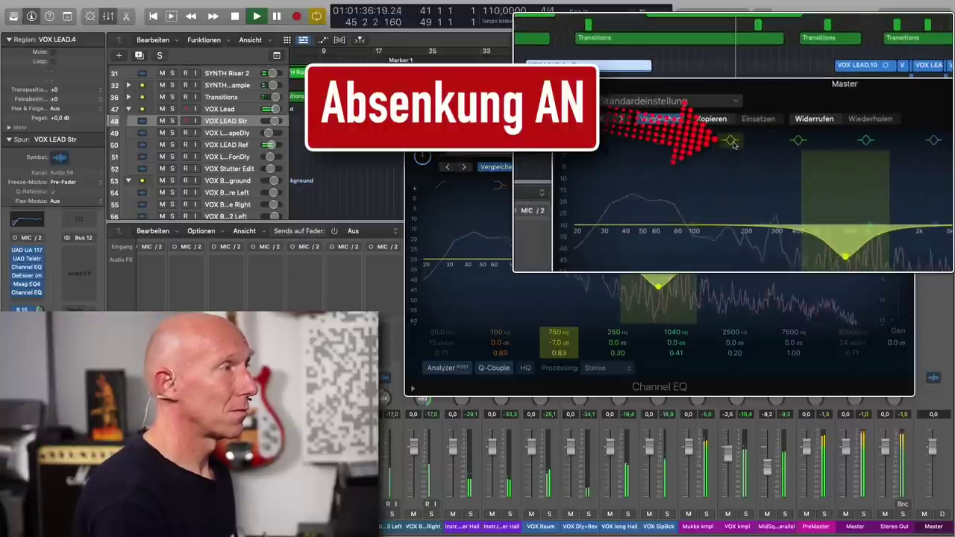
Compare the full mix with the 750 Hz cut off and on, leaving the band off
{"action": "left_click", "coordinate": [734, 144]}
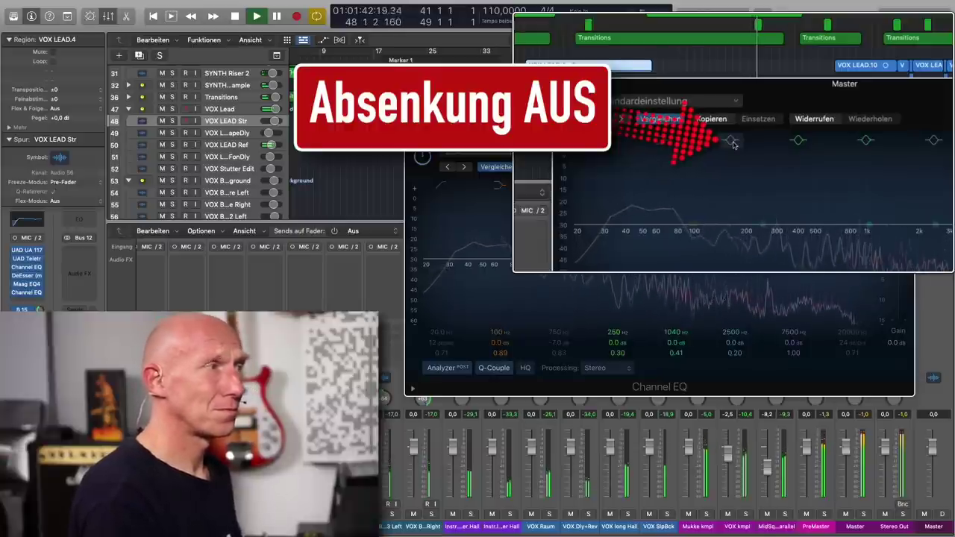
{"action": "left_click", "coordinate": [734, 145]}
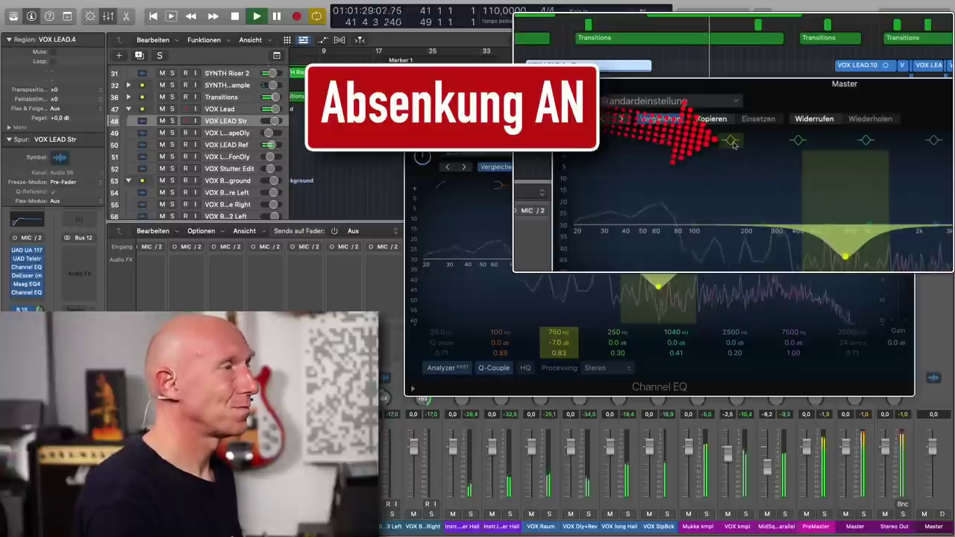
{"action": "left_click", "coordinate": [734, 144]}
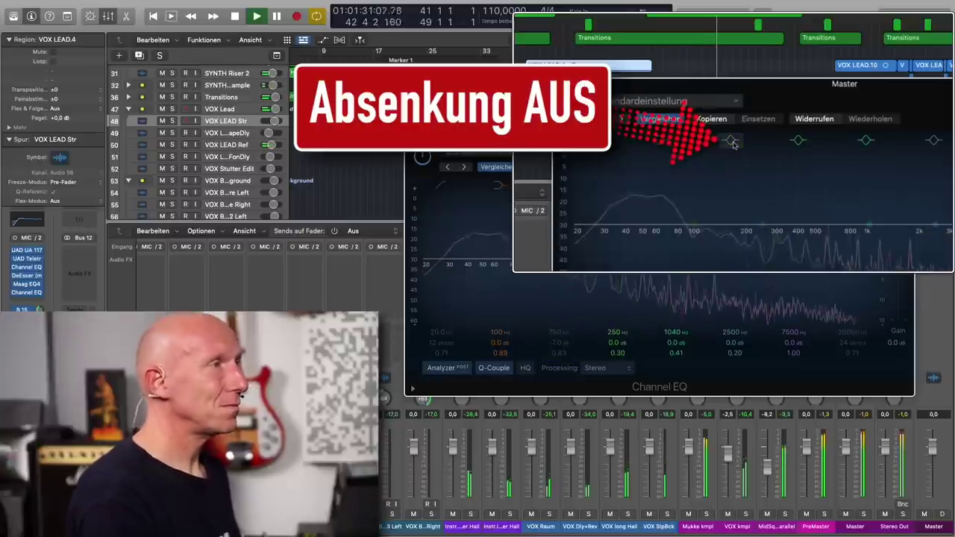